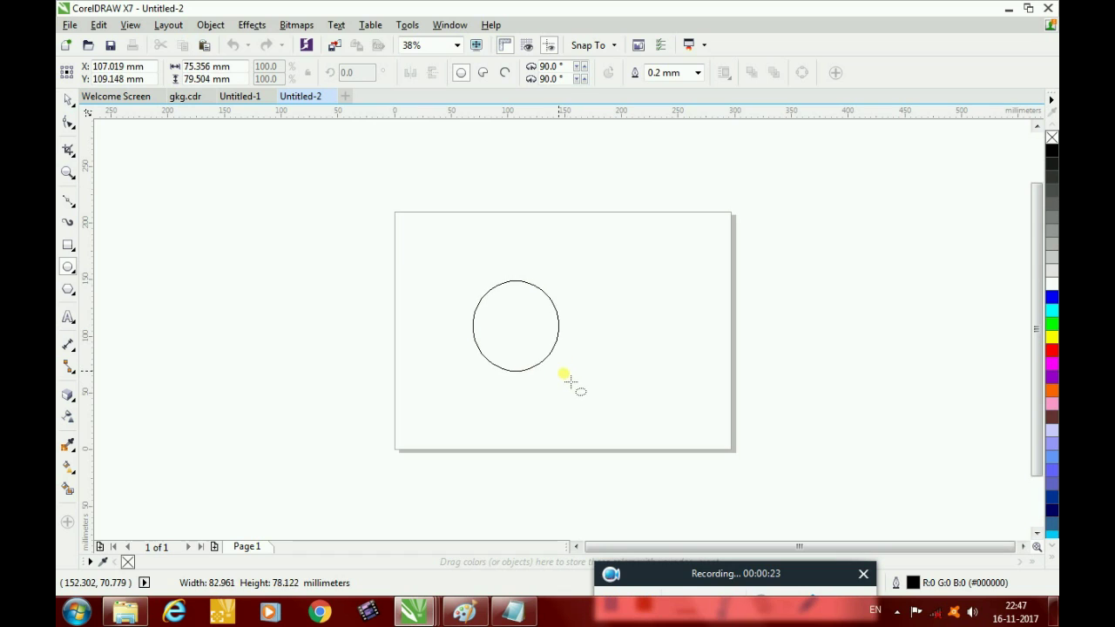
Set the circle's width and height to 100 mm.
click(185, 67)
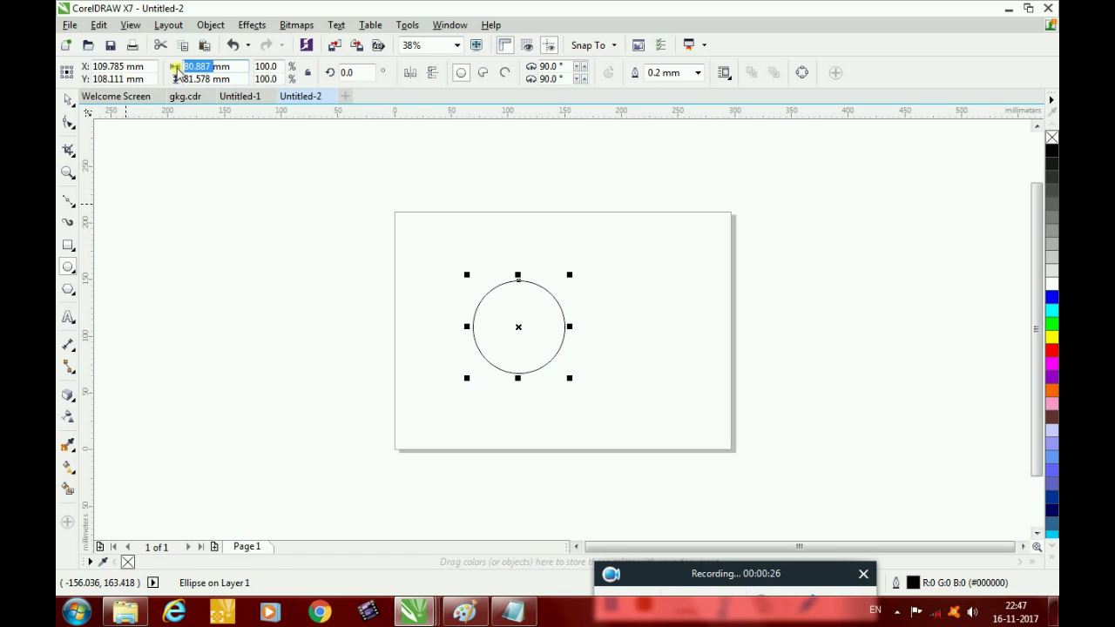
text(100mm)
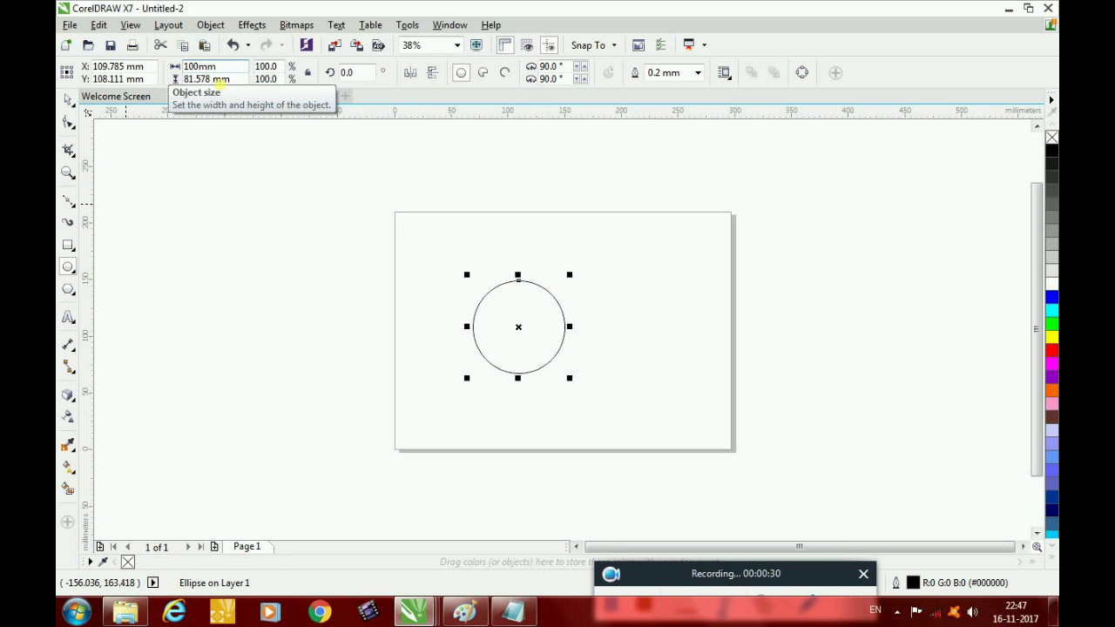
click(196, 79)
text(1)
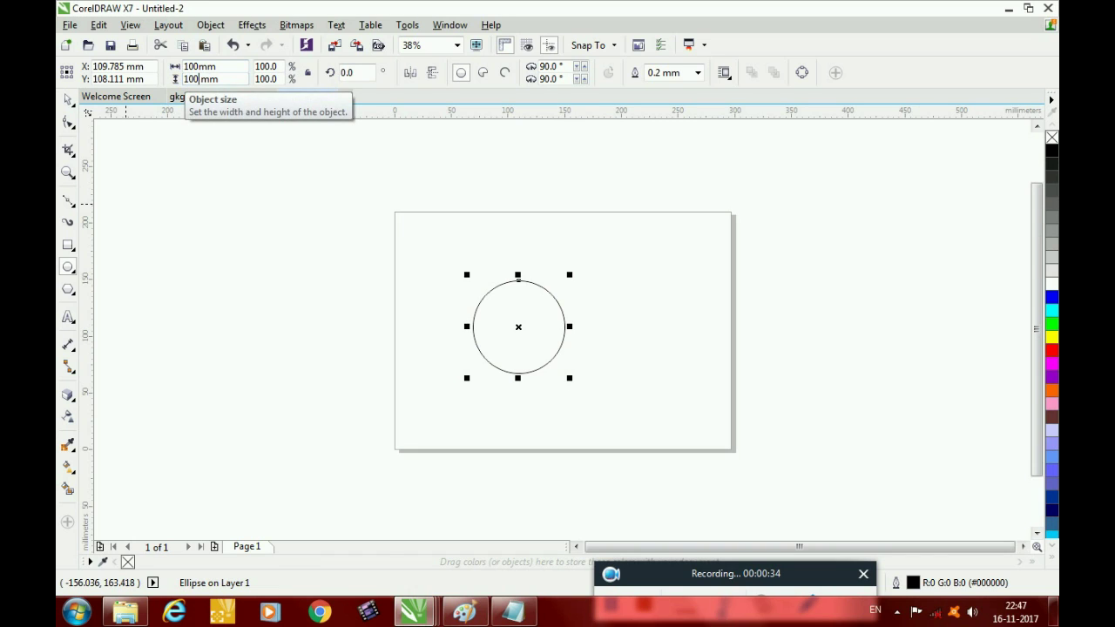
text(00)
key(Return)
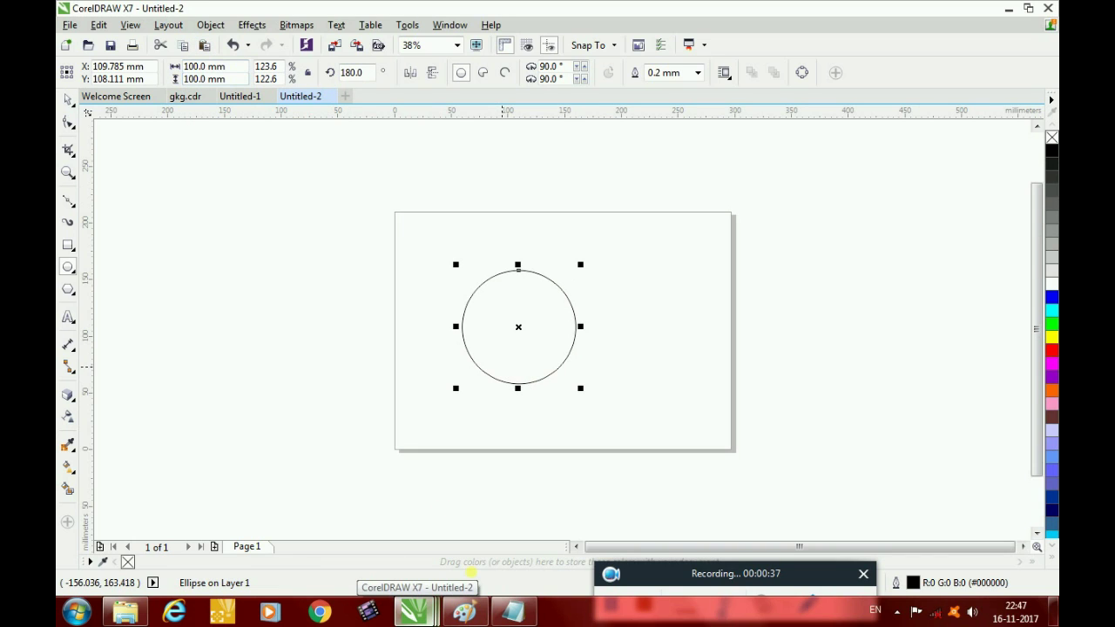
Move the 100 mm circle to about the middle of the page and deselect it.
drag(541, 338, 582, 341)
key(space)
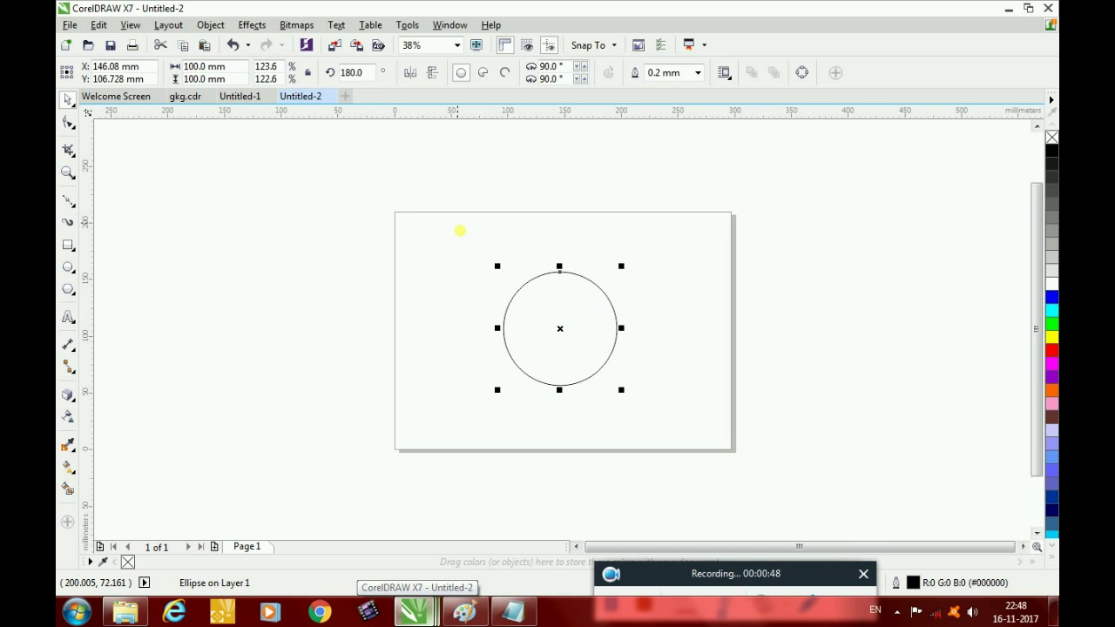
click(460, 230)
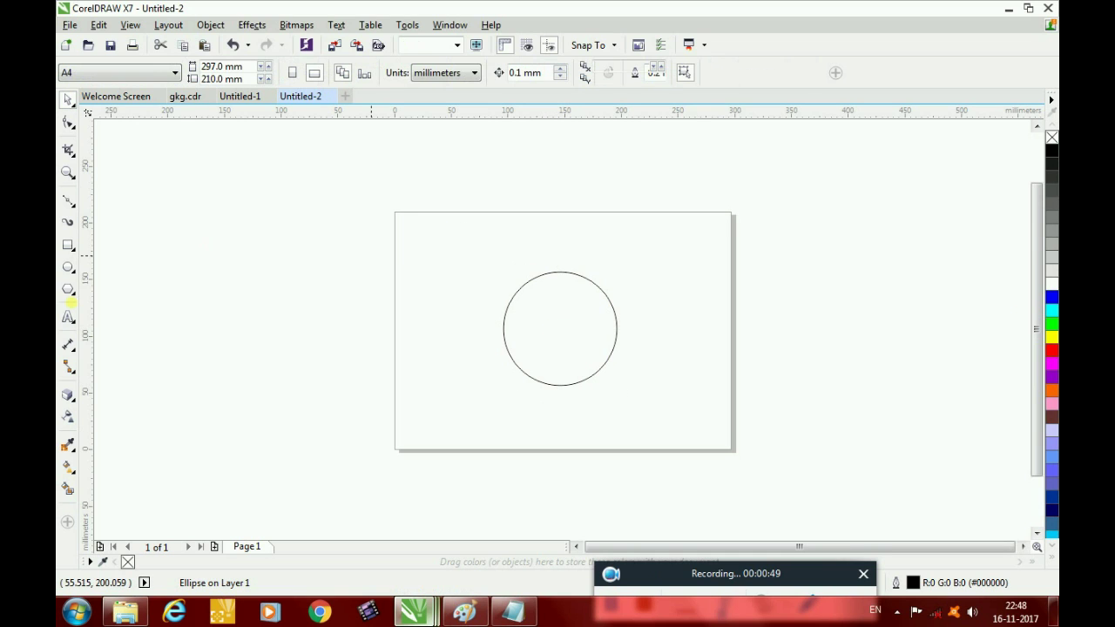
Create a rectangle the size of the page behind the circle and fill it with gray.
double_click(69, 245)
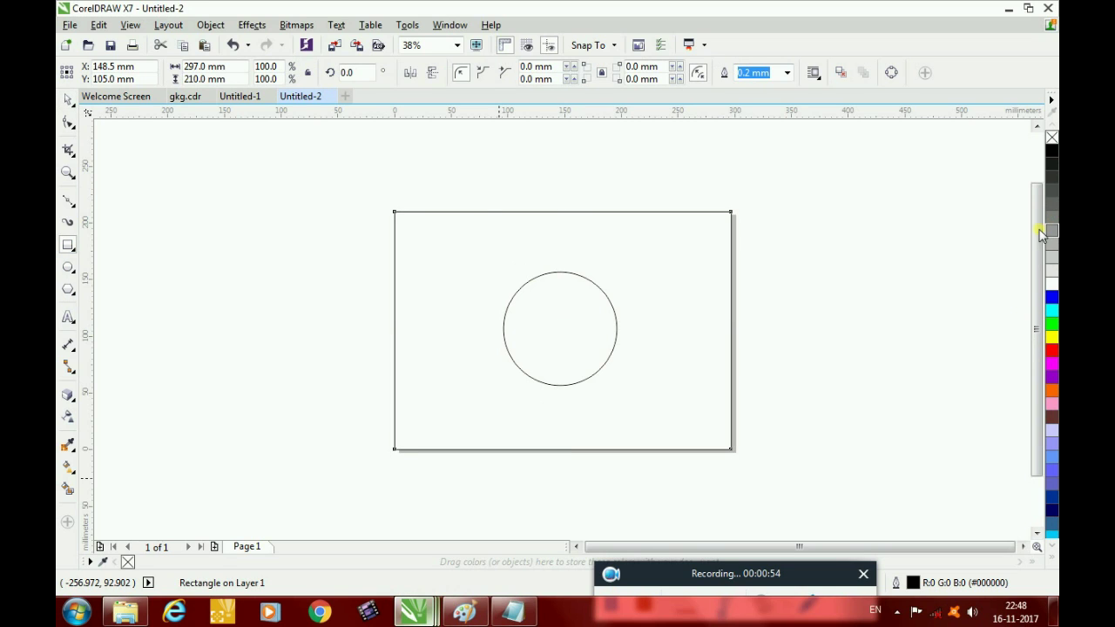
drag(1050, 227, 690, 401)
click(567, 390)
click(445, 334)
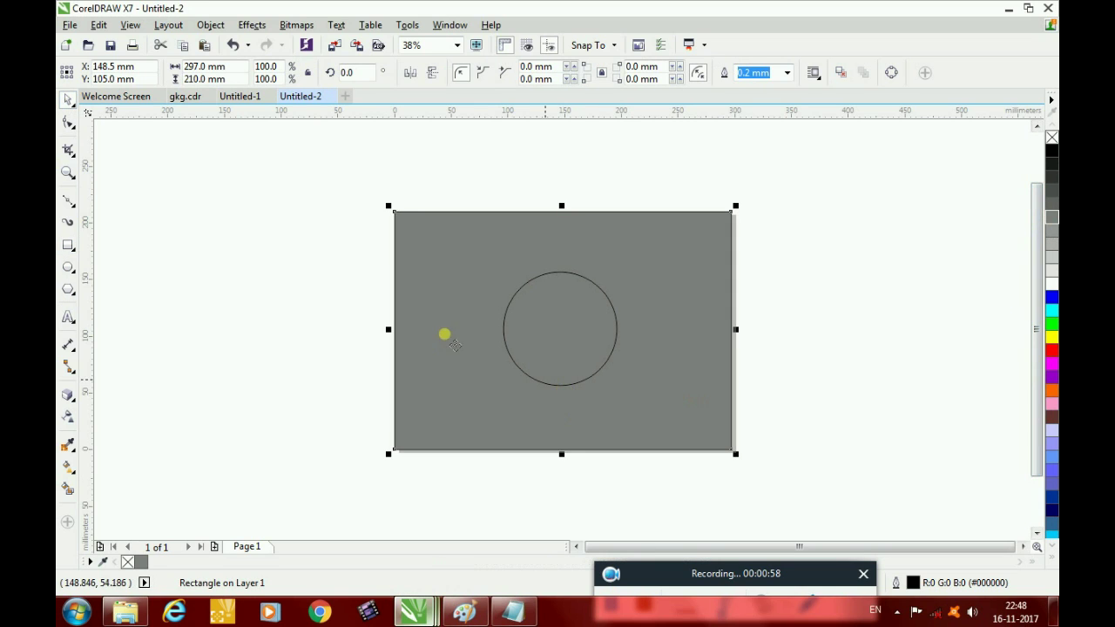
Fill the 100 mm circle with white and deselect it.
click(585, 384)
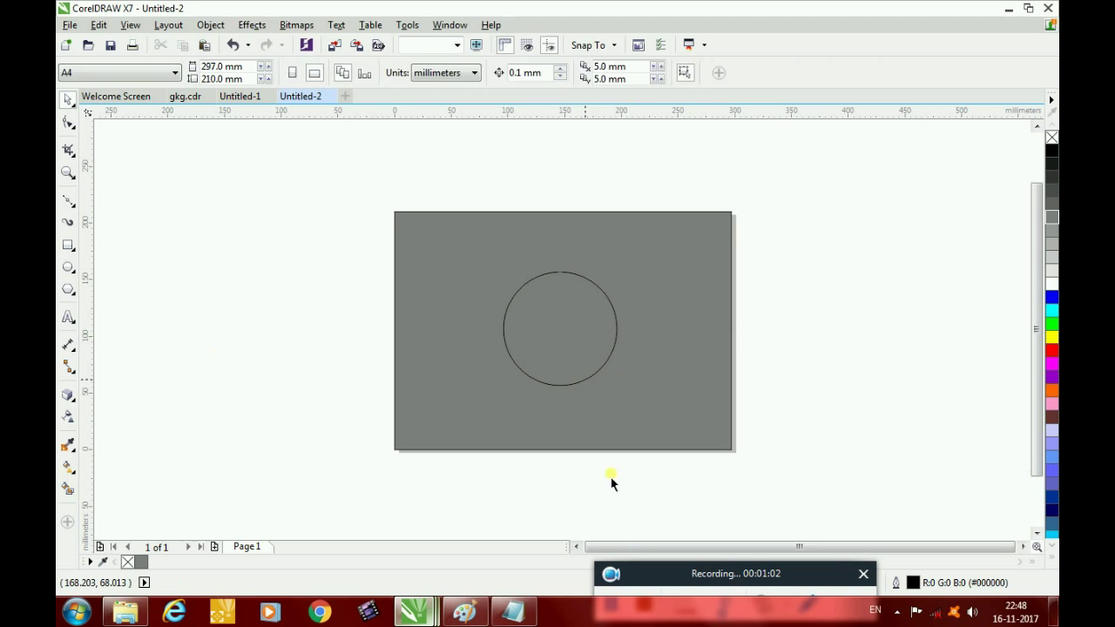
click(607, 359)
click(584, 380)
click(585, 381)
click(556, 280)
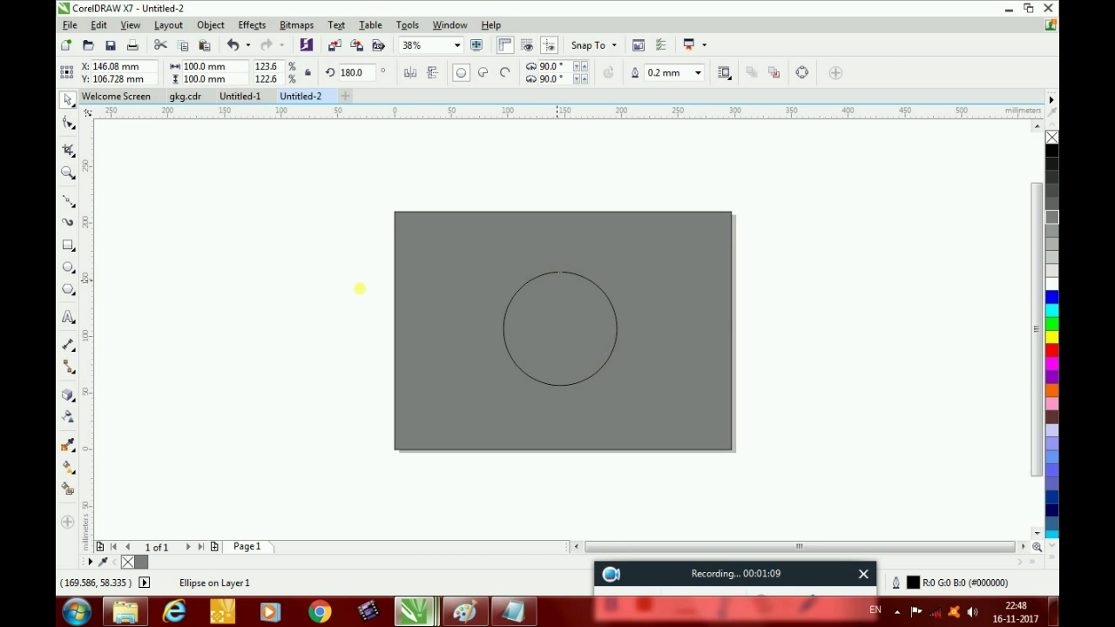
click(573, 279)
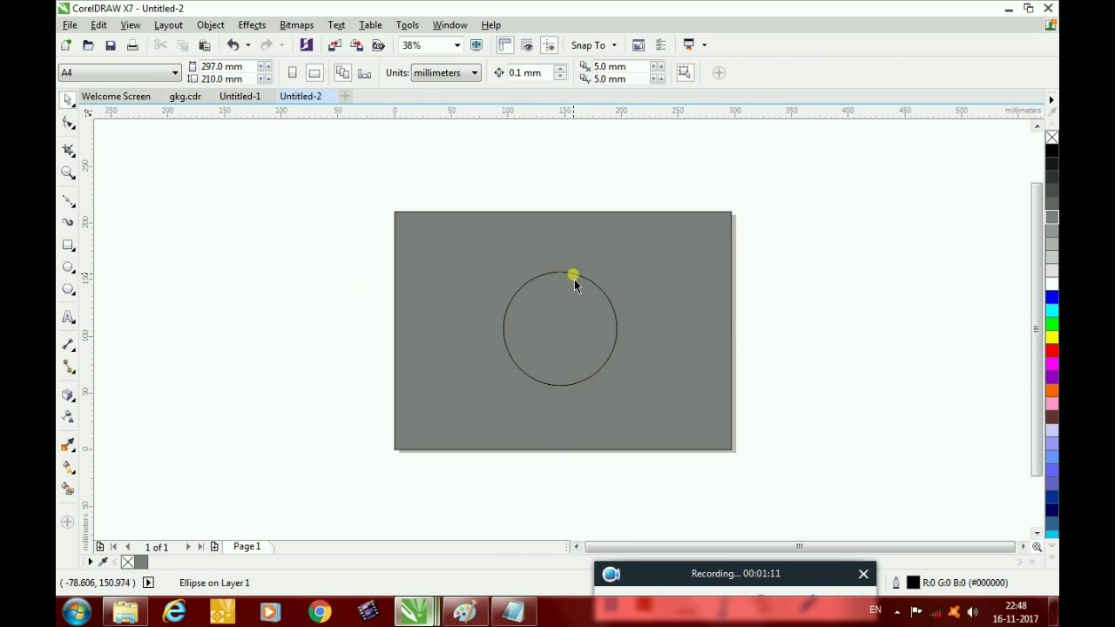
click(1051, 287)
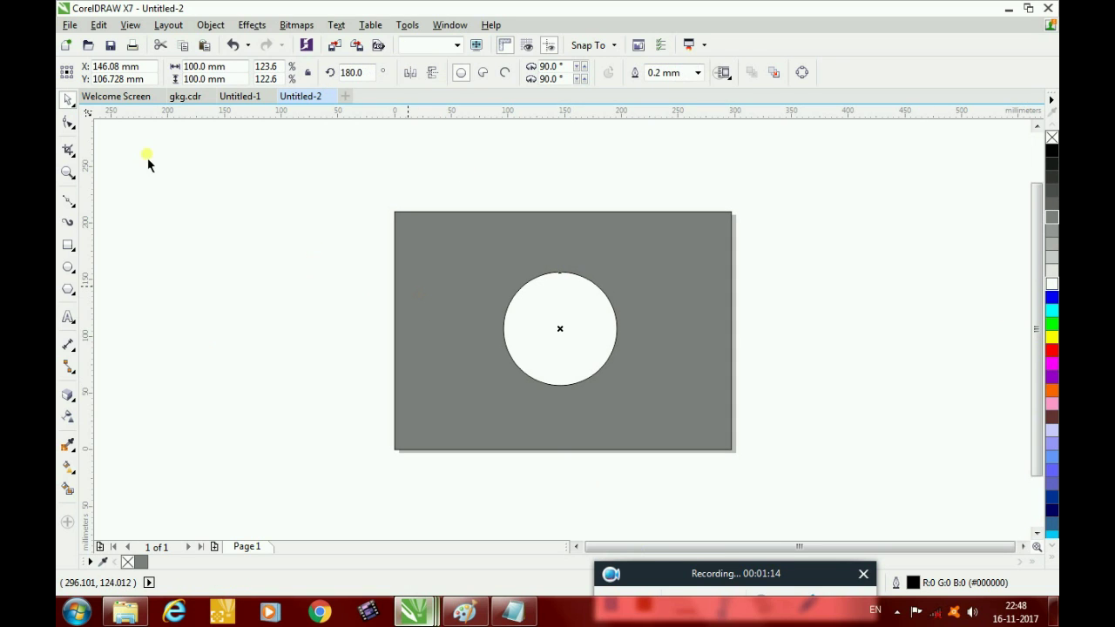
click(677, 353)
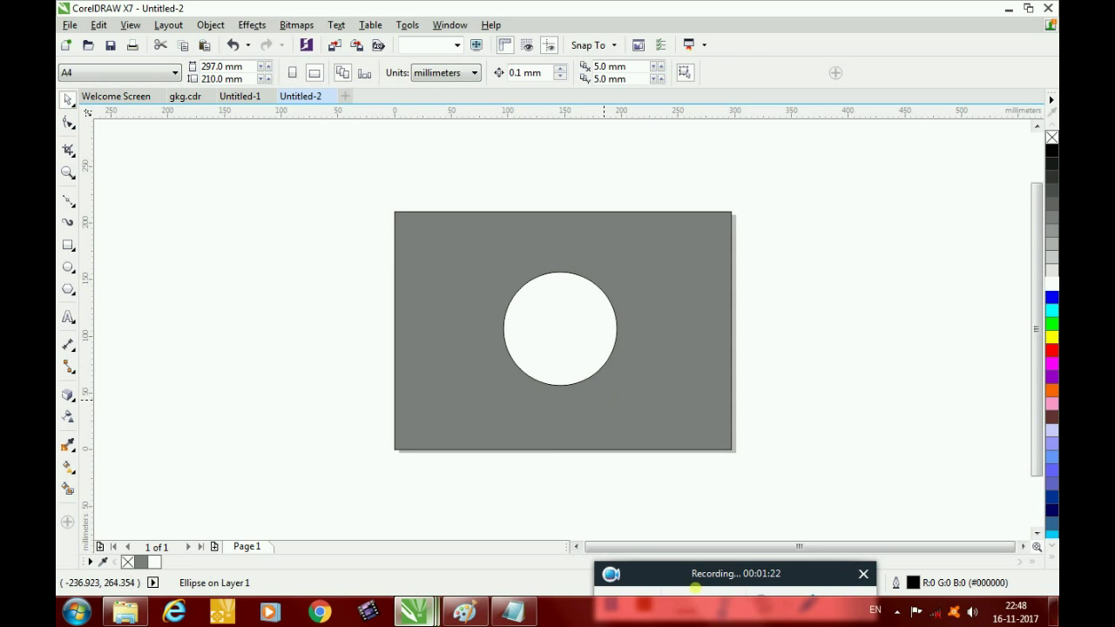
Draw a second circle inside the white circle and set its width and height to 60 mm.
click(70, 269)
drag(538, 300, 593, 354)
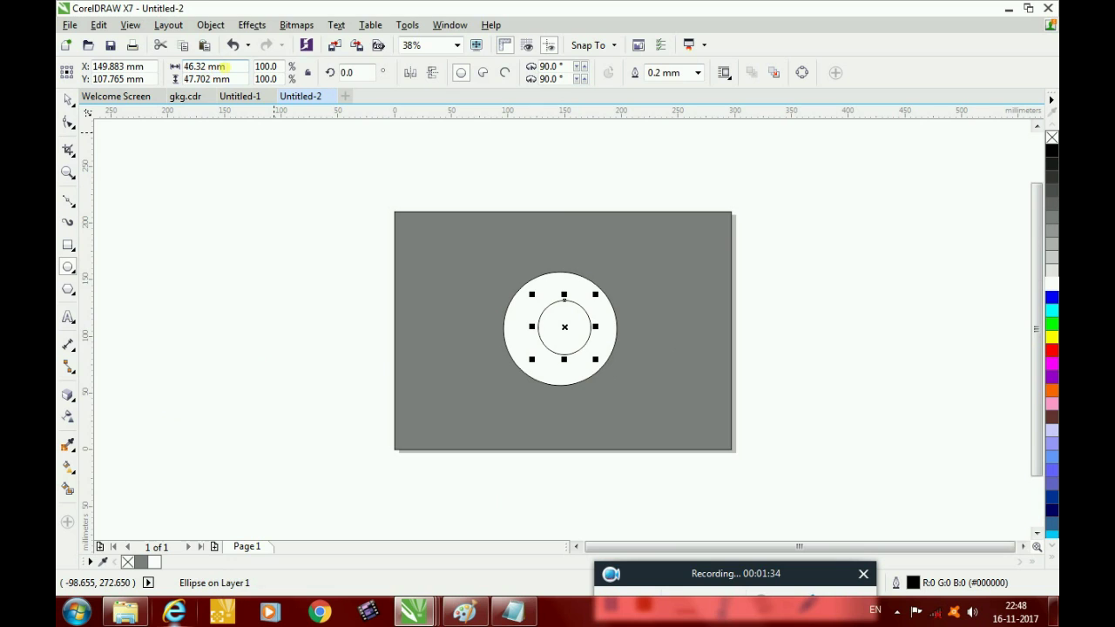
text(60)
key(Tab)
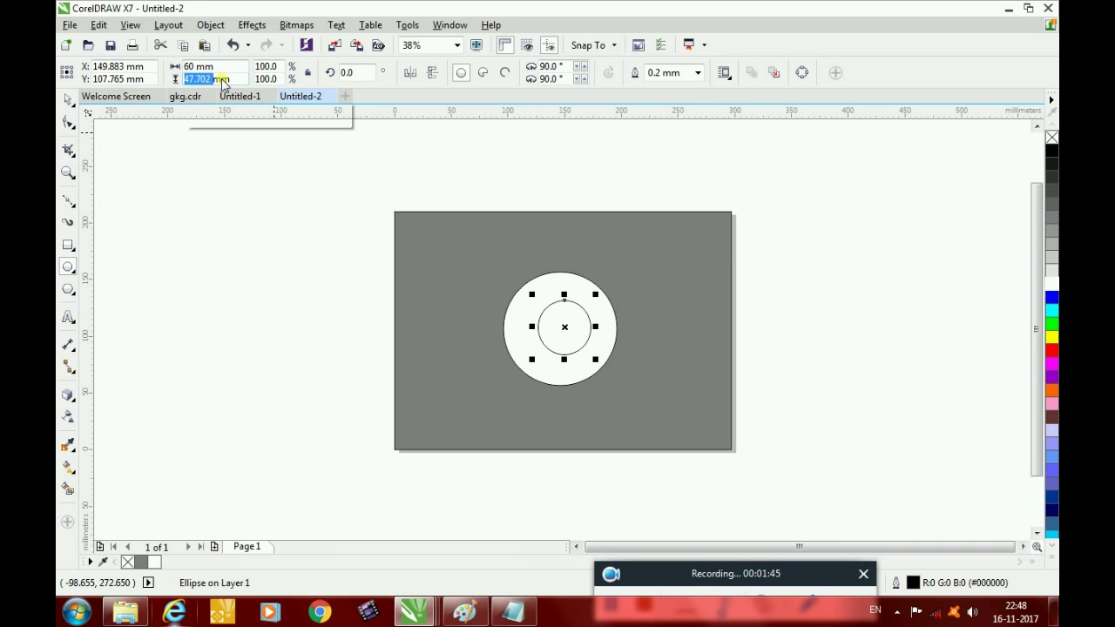
text(60)
key(Return)
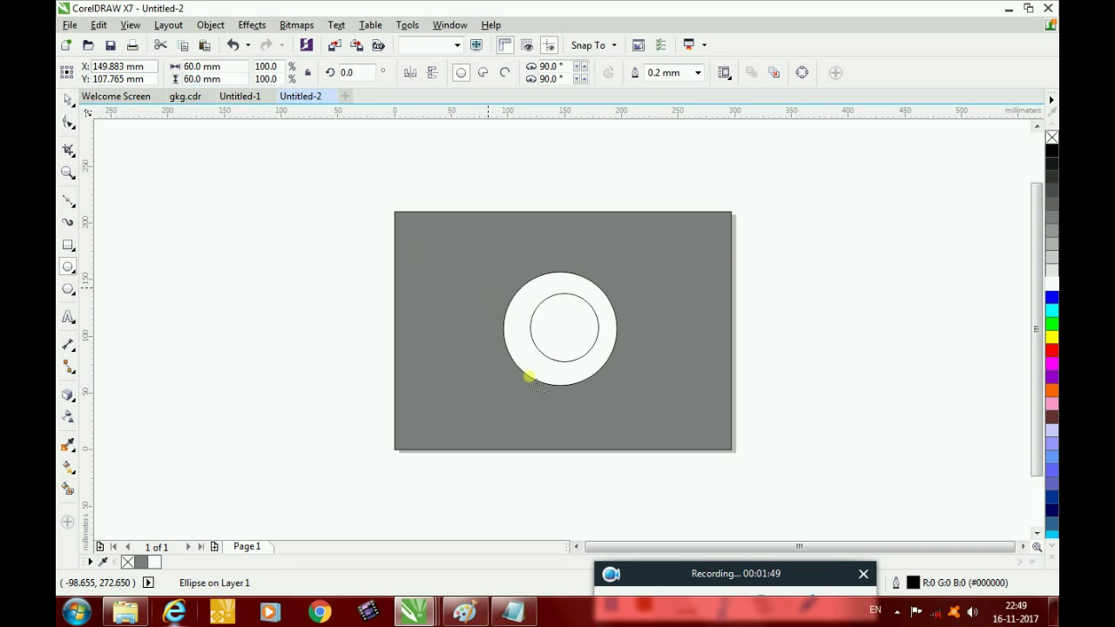
key(Escape)
Center the 100 mm circle and the 60 mm circle on the page.
click(73, 102)
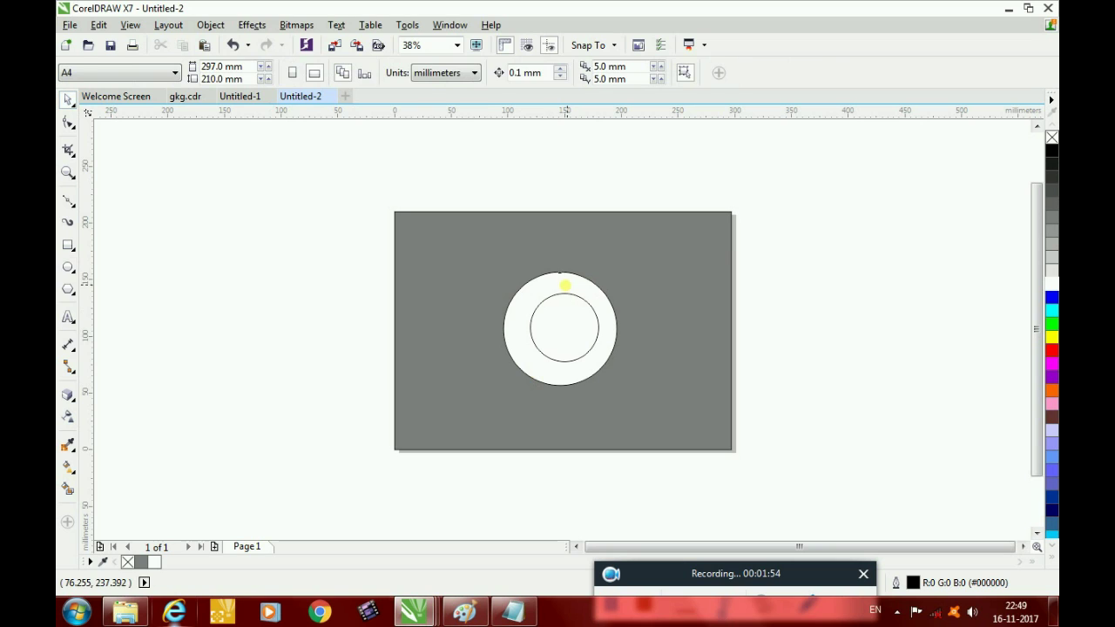
click(575, 292)
key(p)
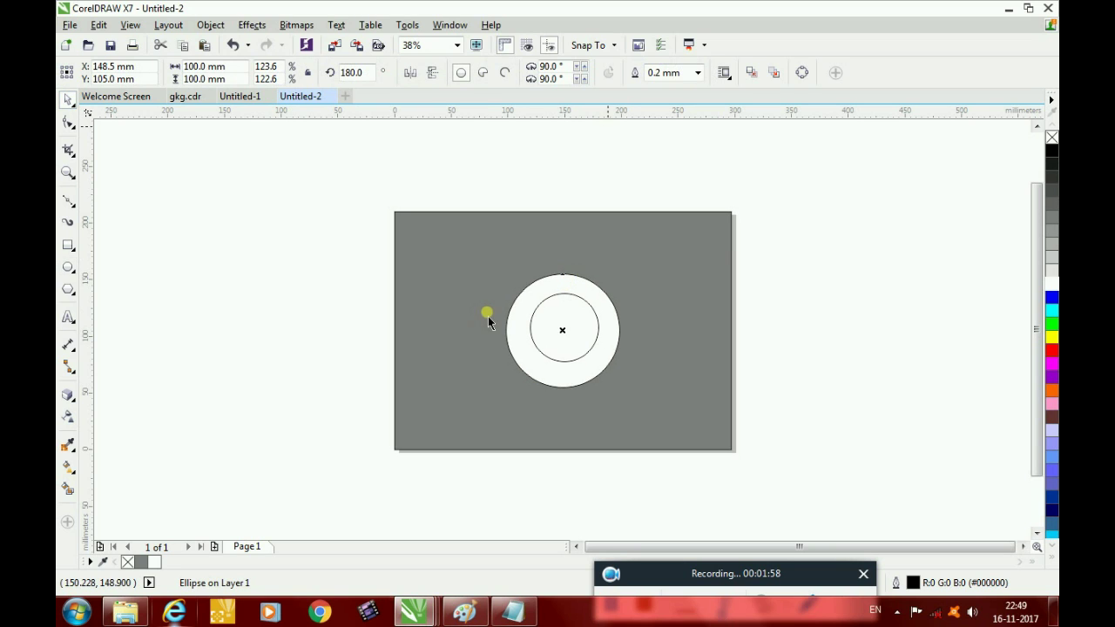
click(576, 361)
key(p)
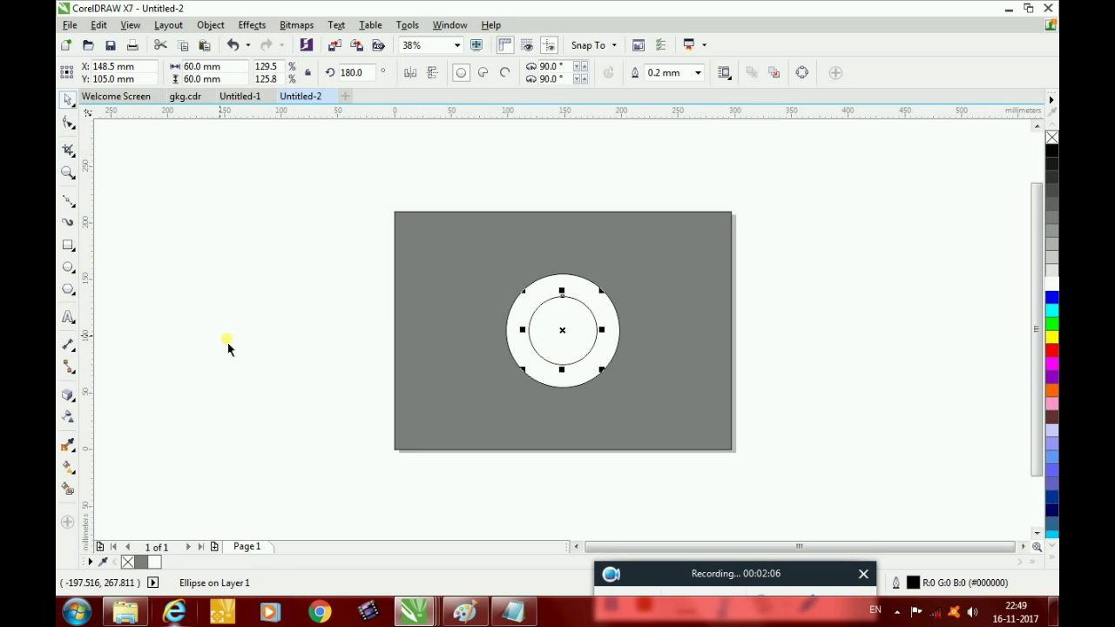
Set the outline width of the rectangle and both circles to None, and undo the change.
drag(281, 180, 829, 457)
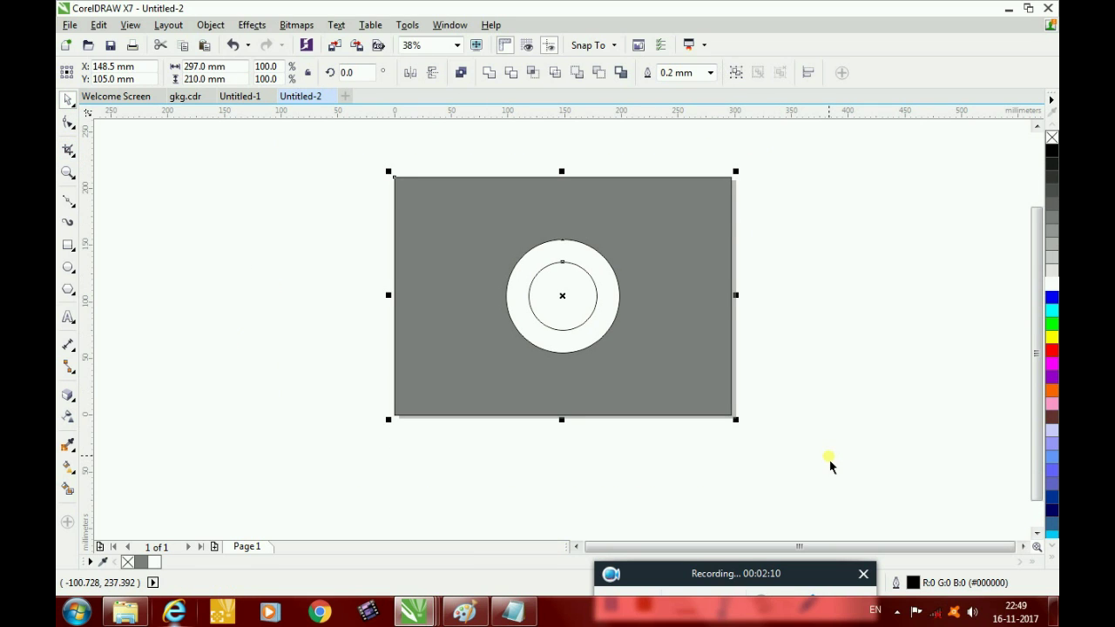
key(ctrl+a)
click(711, 72)
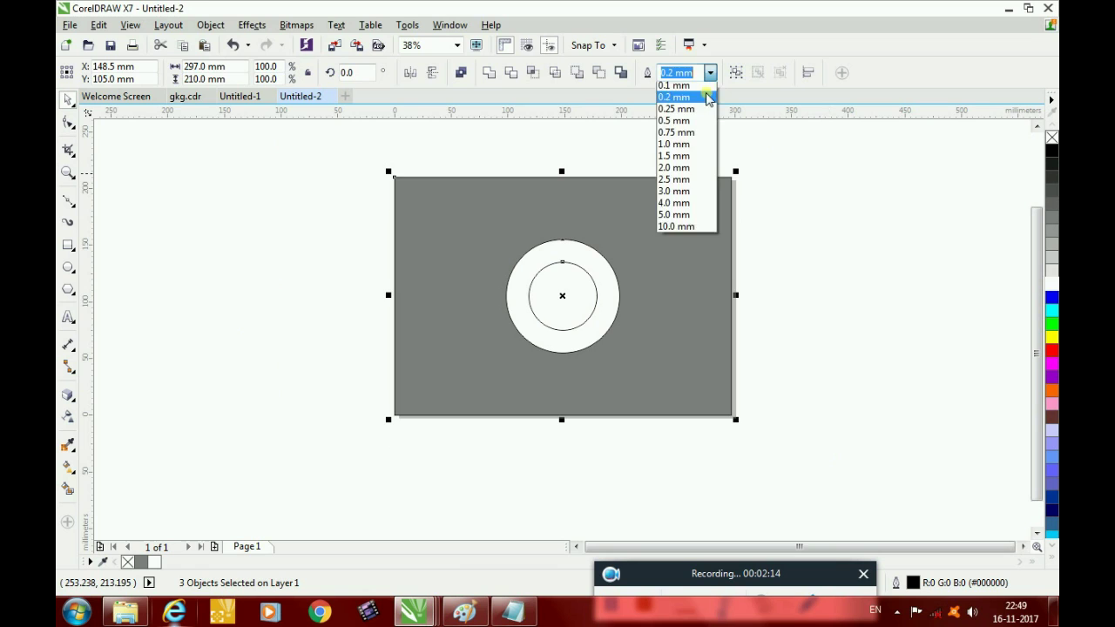
click(684, 83)
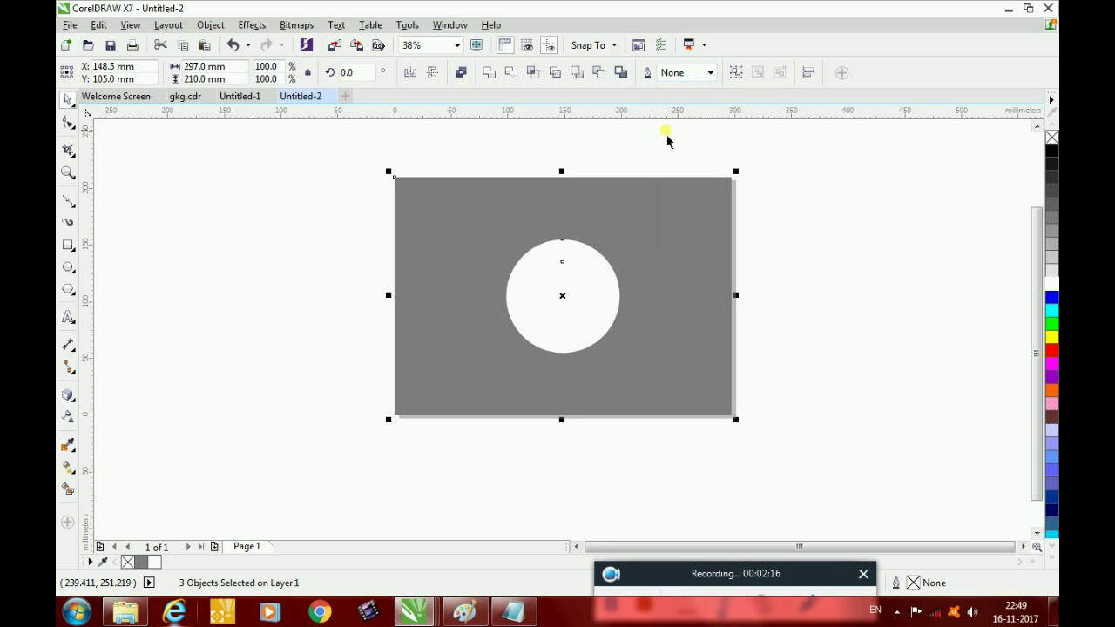
key(ctrl+z)
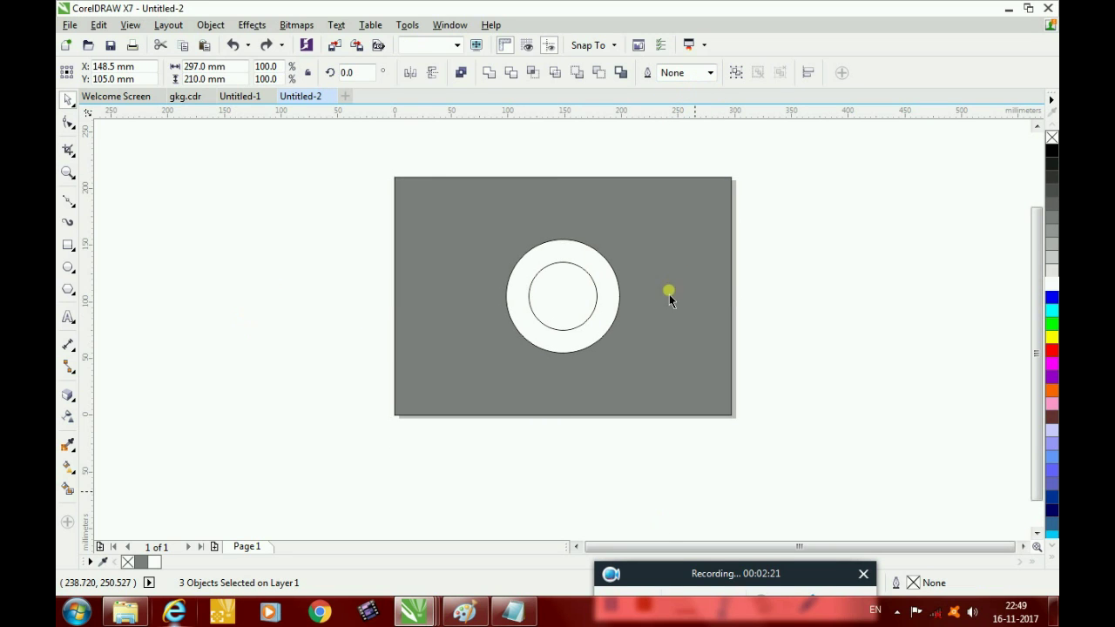
Fill the inner 60 mm circle with red.
click(299, 467)
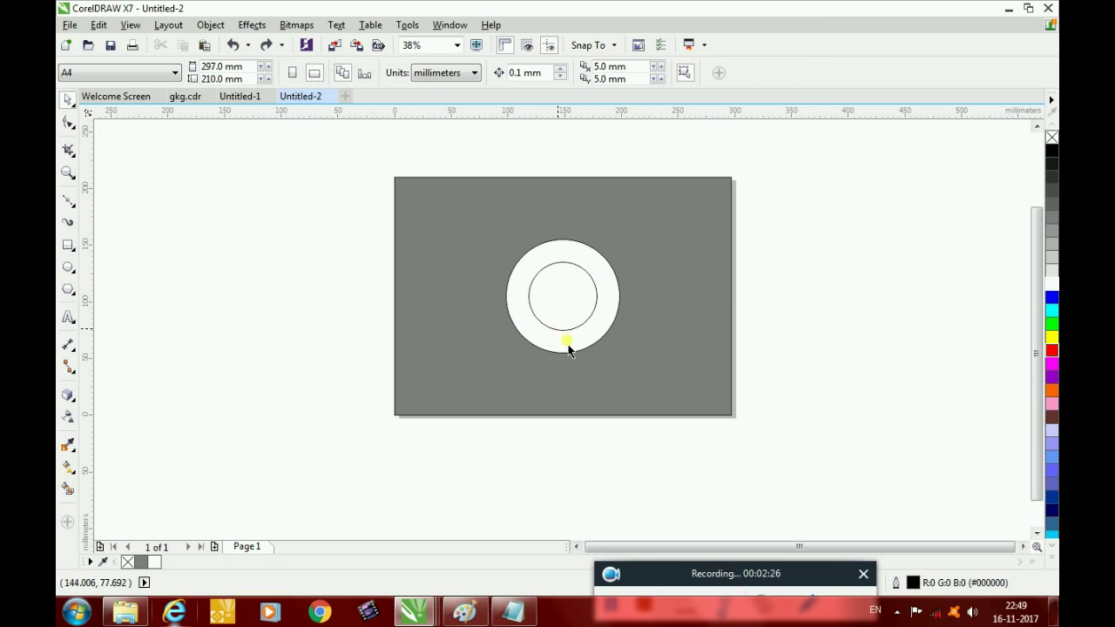
click(559, 329)
click(1052, 351)
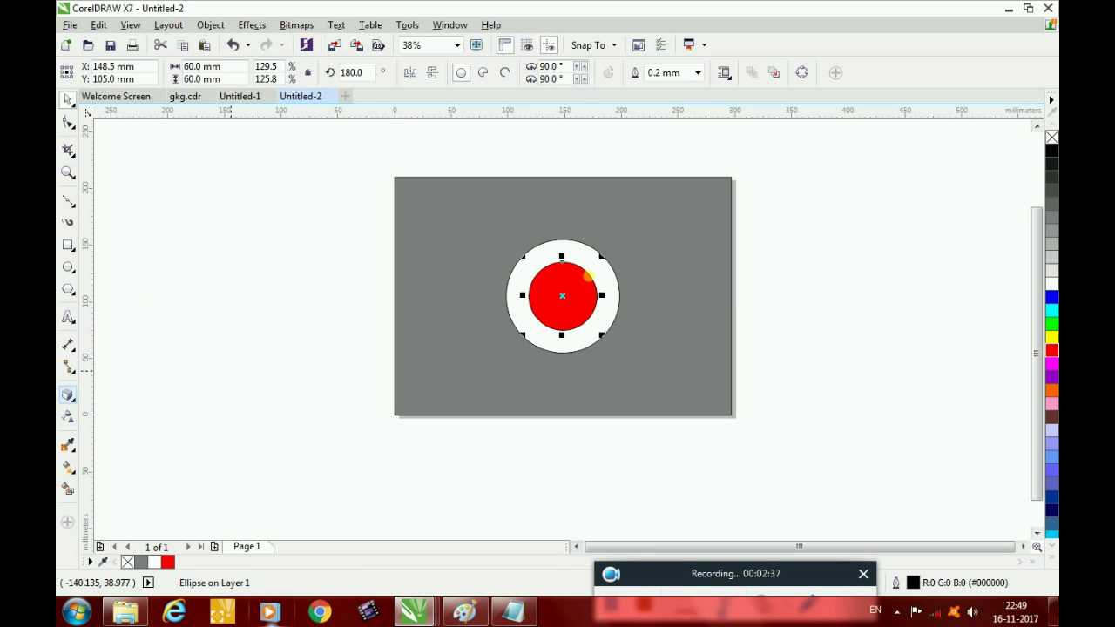
Reshape the red circle with the Shape tool into a pie running from 180° to 143.297°, with the open wedge on its right side.
click(68, 394)
click(68, 123)
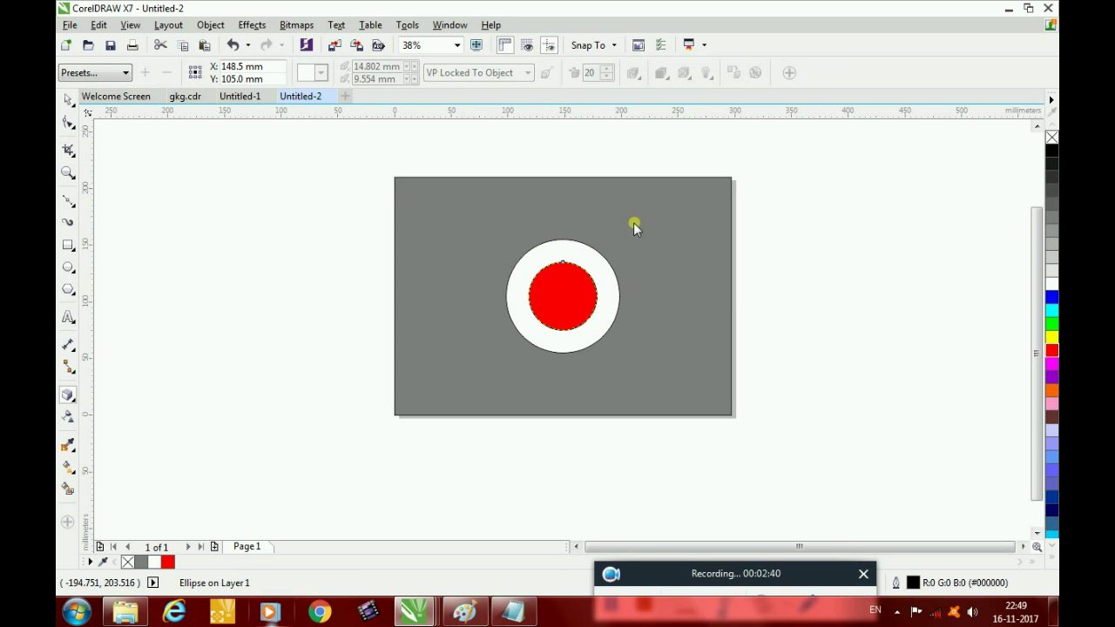
drag(563, 262, 589, 277)
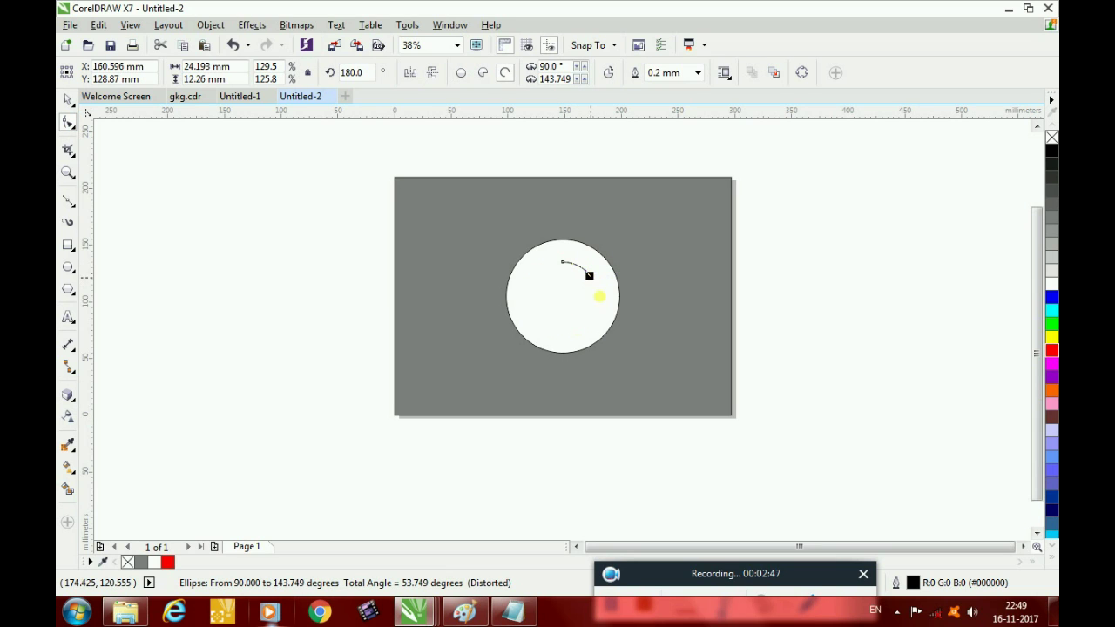
drag(595, 321, 600, 268)
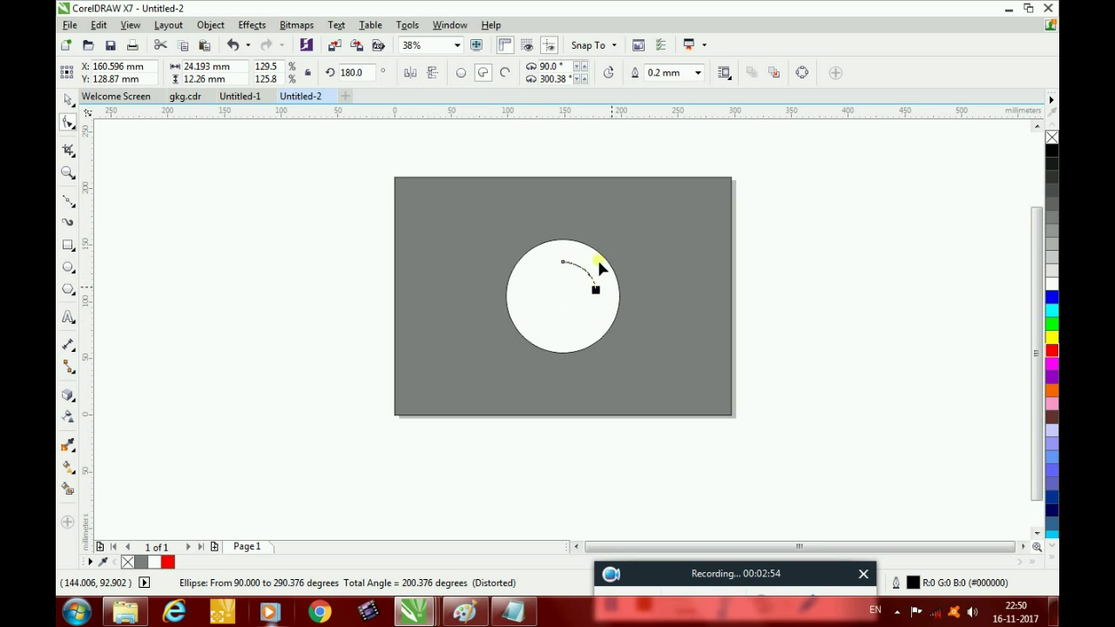
drag(552, 303, 599, 296)
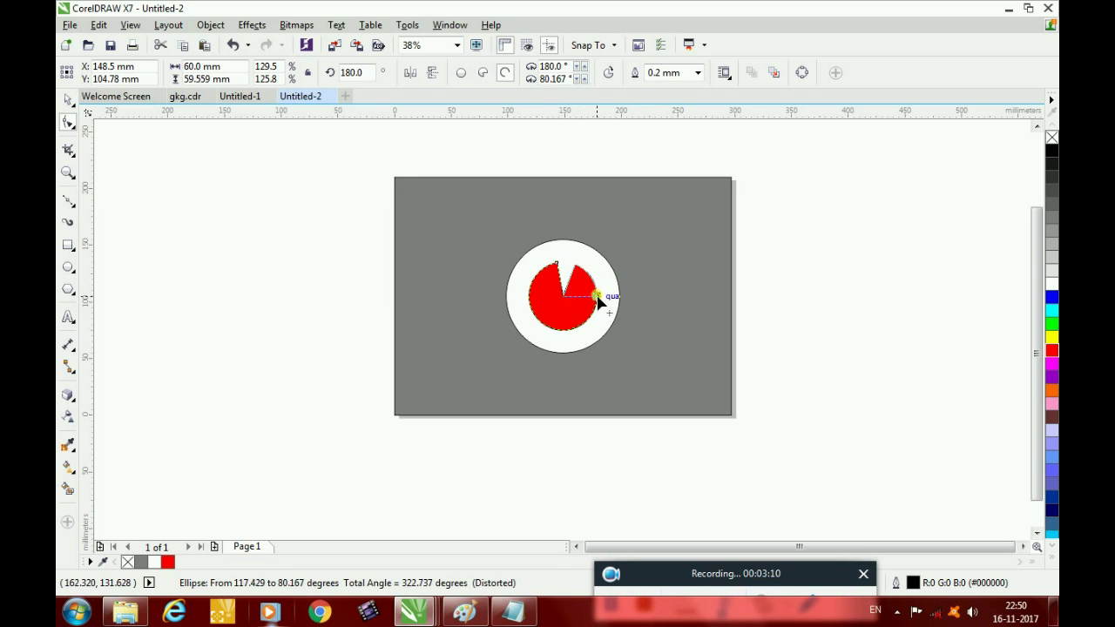
drag(558, 264, 590, 282)
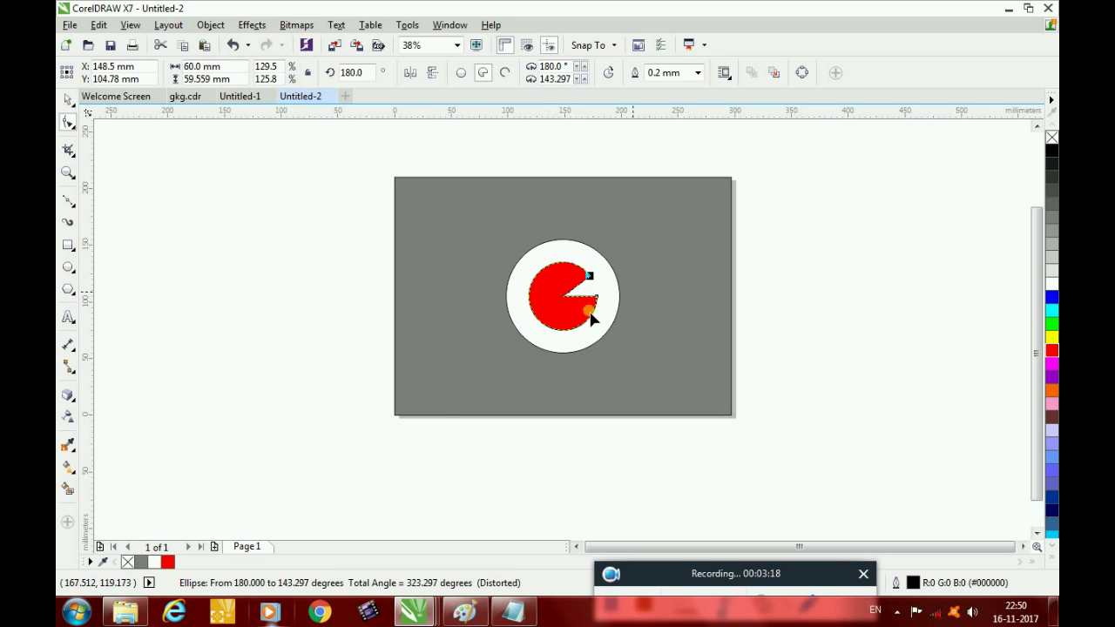
Extrude the red pie shape with a vanishing point slightly above its center and set the extrusion depth to 2.
click(69, 102)
click(397, 337)
click(560, 282)
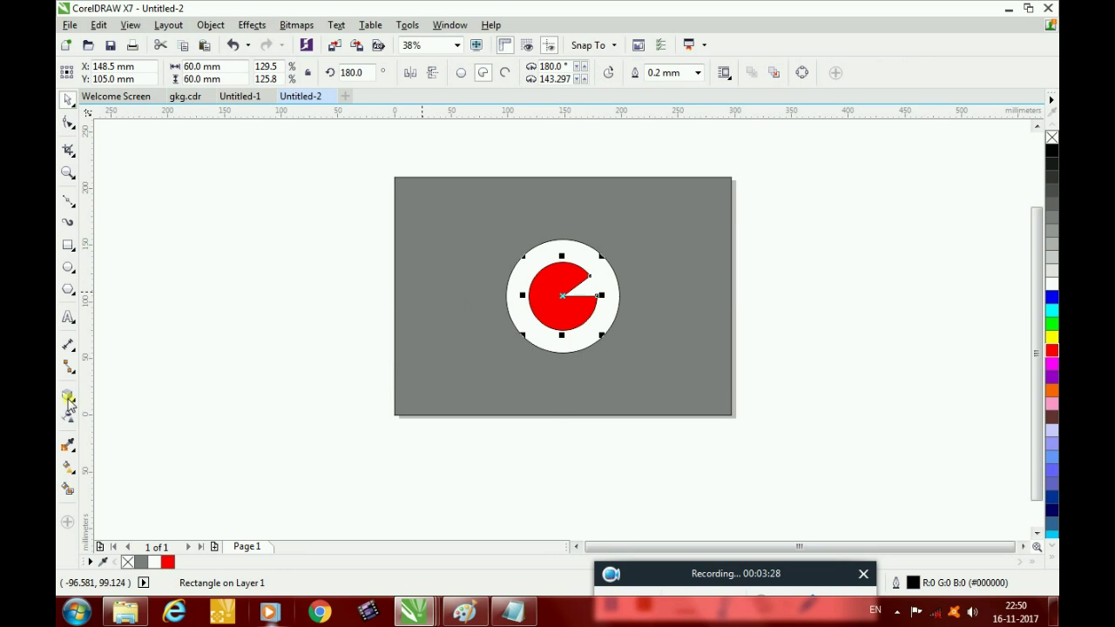
click(68, 396)
drag(564, 265, 564, 279)
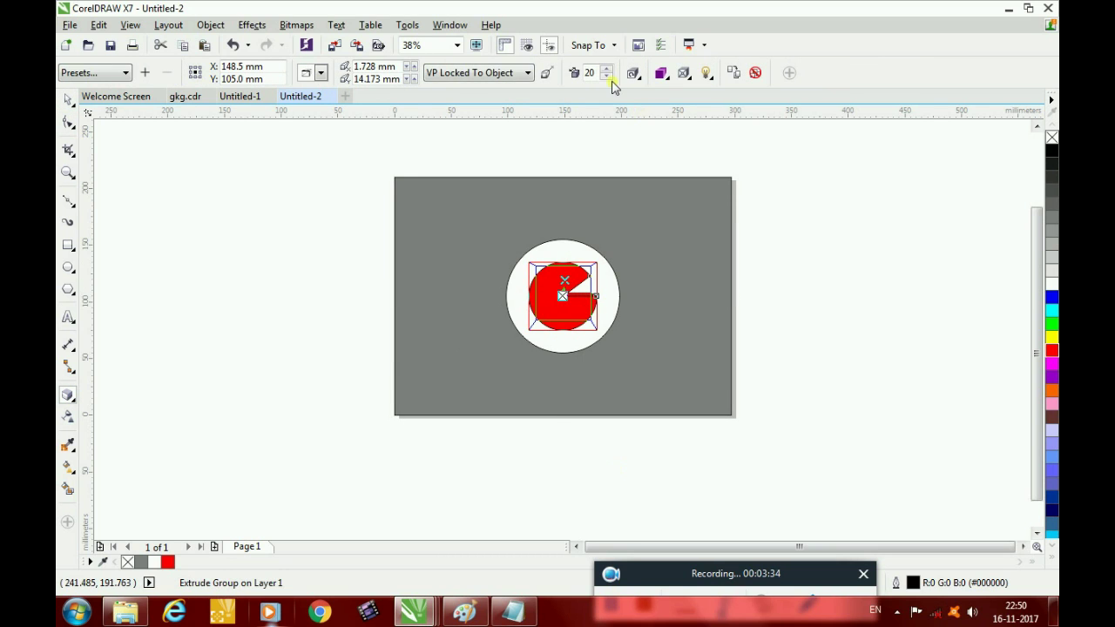
click(607, 77)
click(607, 78)
click(607, 77)
click(607, 78)
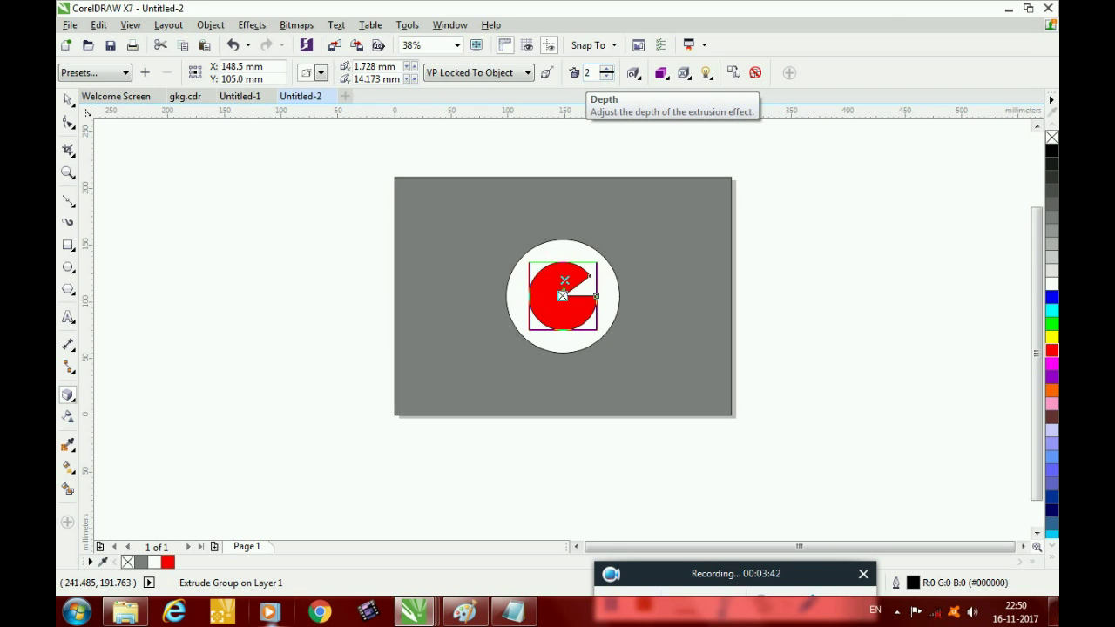
Set the extruded pie's rotation values to x -14, y 4 and z 9.
click(633, 73)
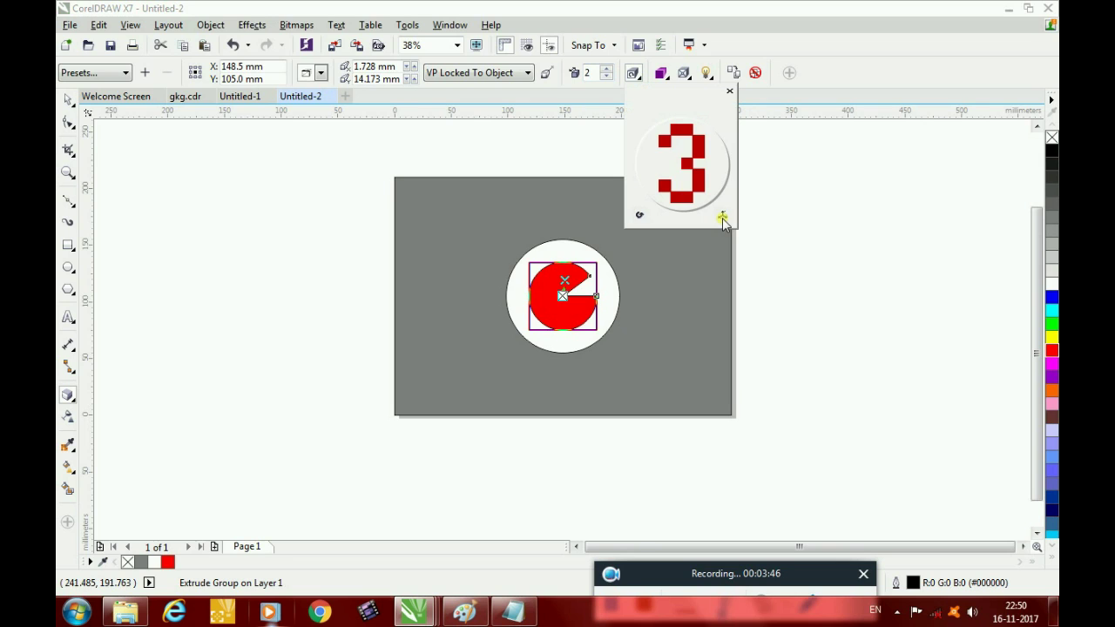
click(723, 217)
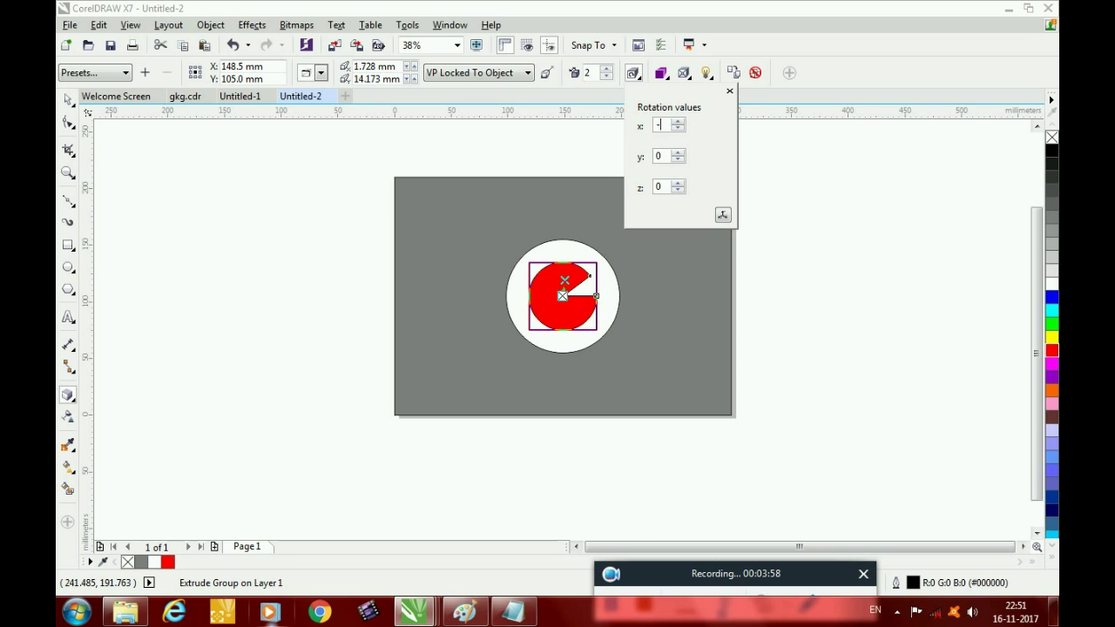
text(-14)
key(Return)
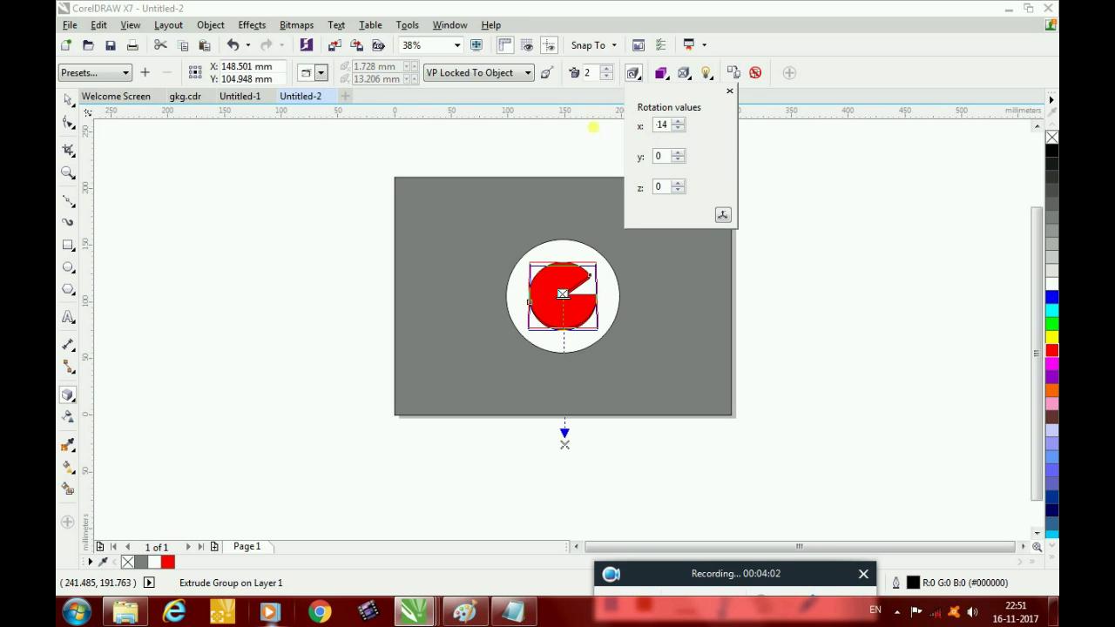
double_click(657, 156)
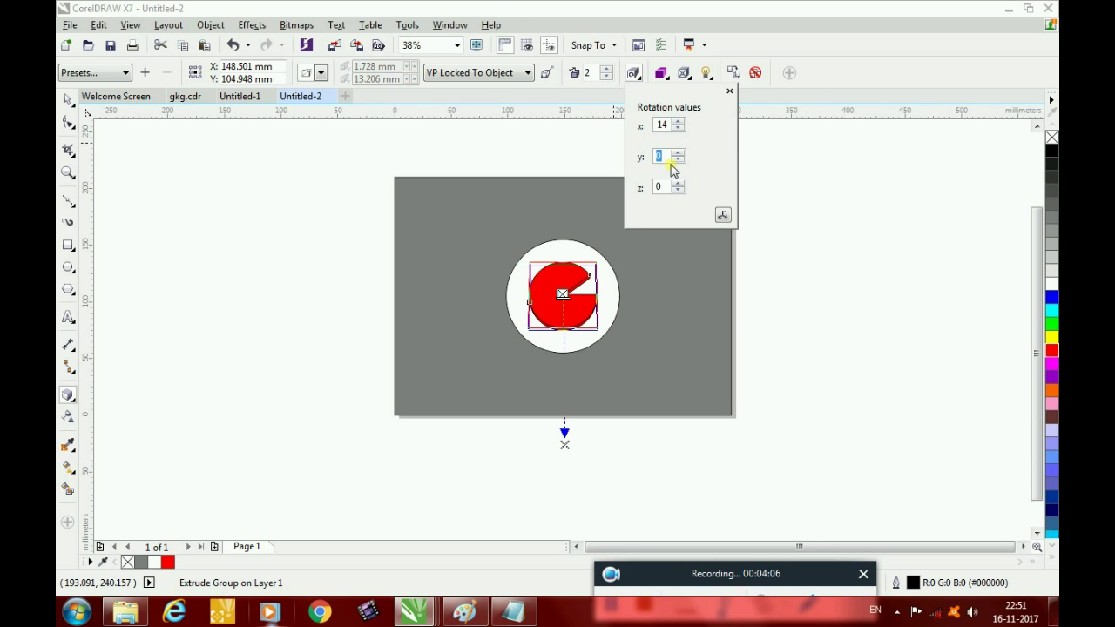
text(4)
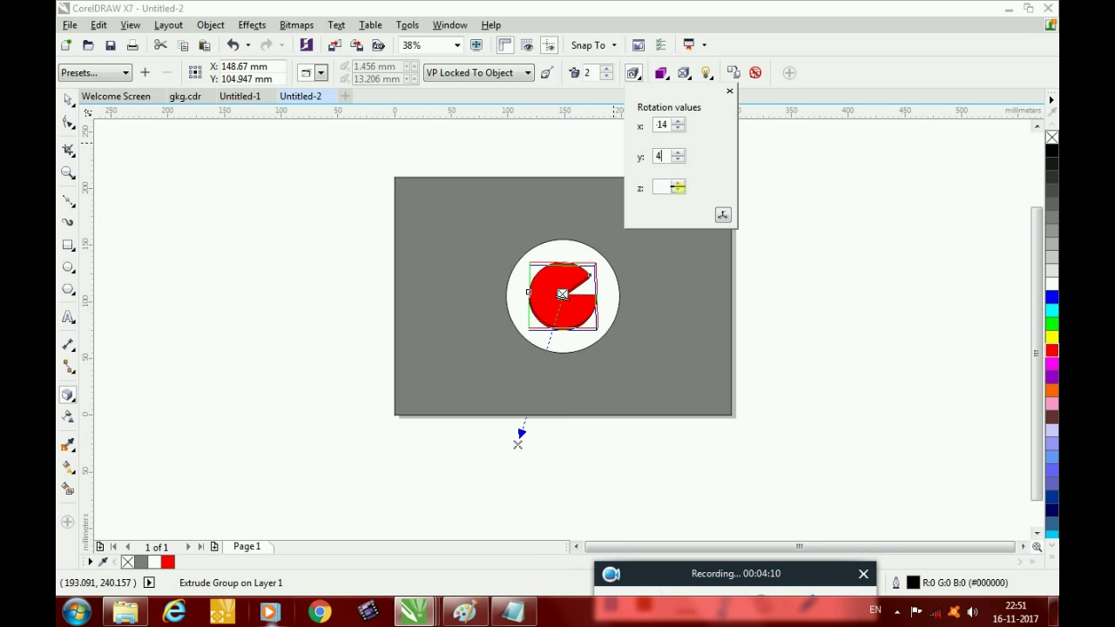
double_click(660, 187)
text(9)
key(Return)
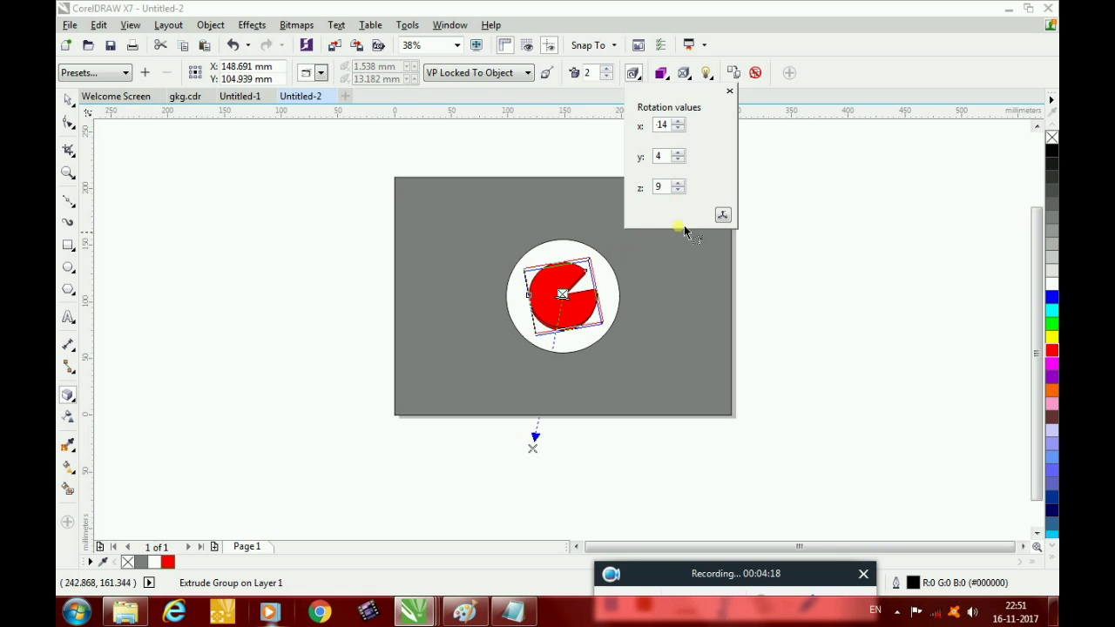
Step the z rotation of the extruded pie to -6.
click(679, 184)
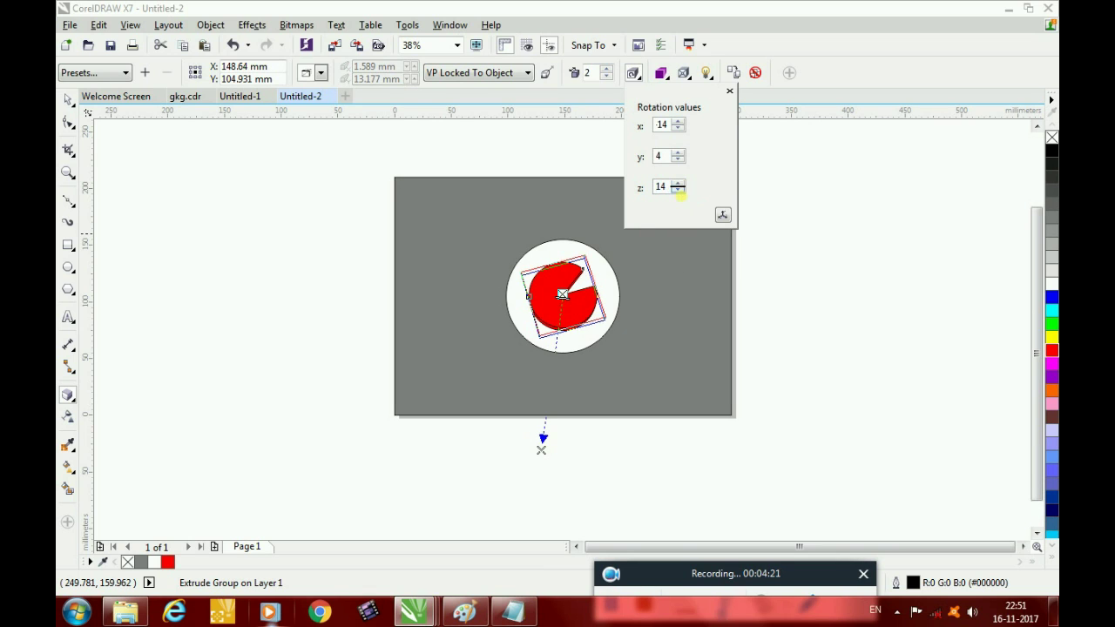
click(678, 191)
click(677, 190)
click(678, 191)
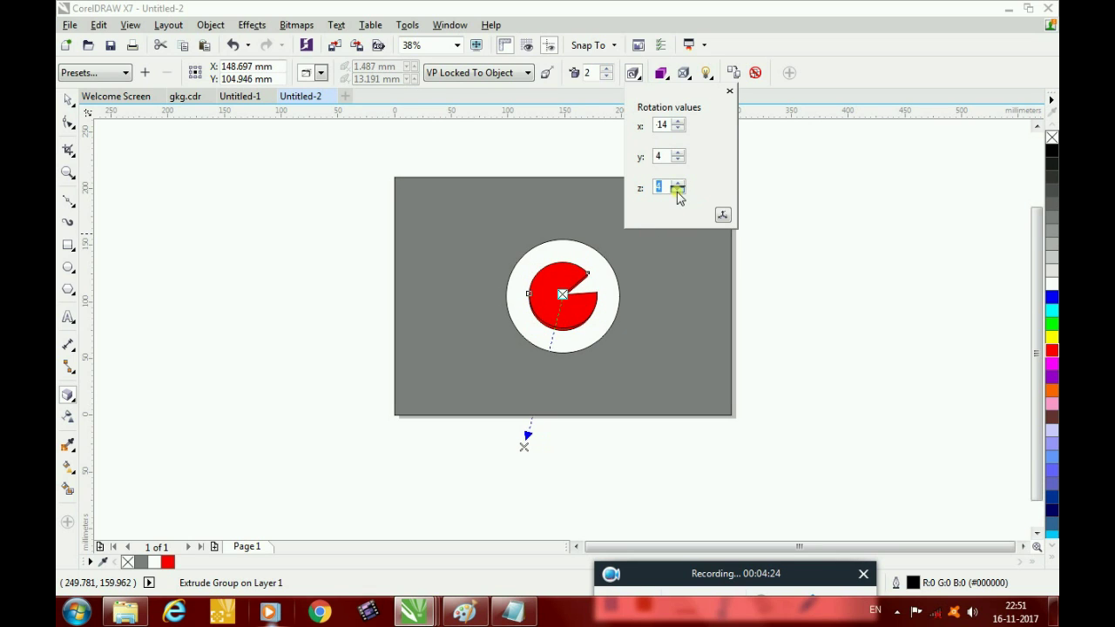
click(679, 191)
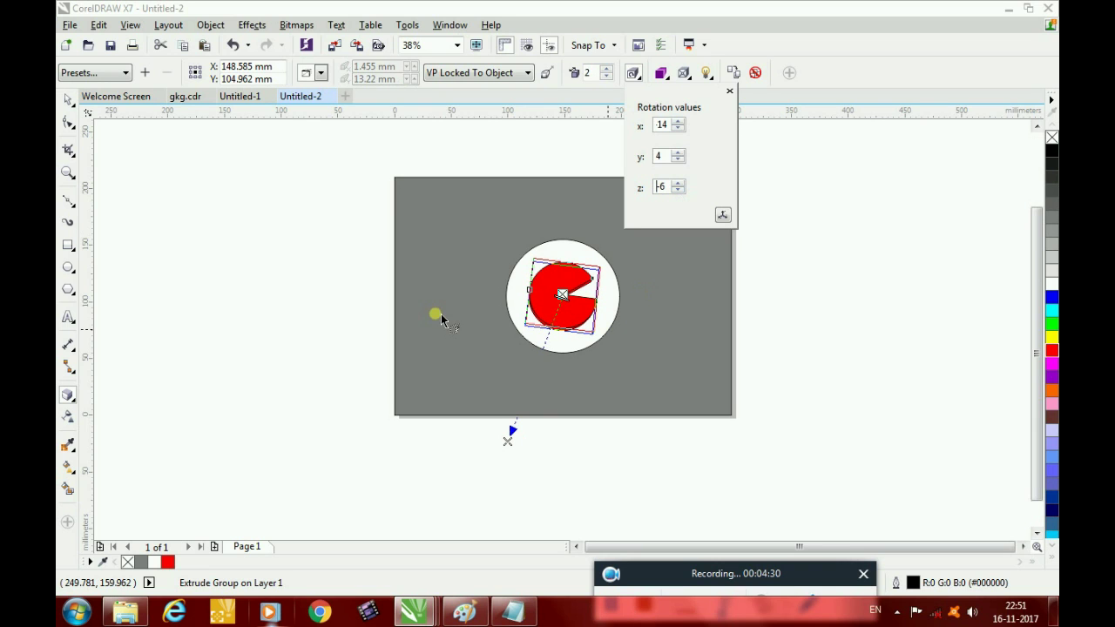
Select the white circle together with the extruded pie and set their outline width to None.
key(space)
scroll(601, 334, up, 2)
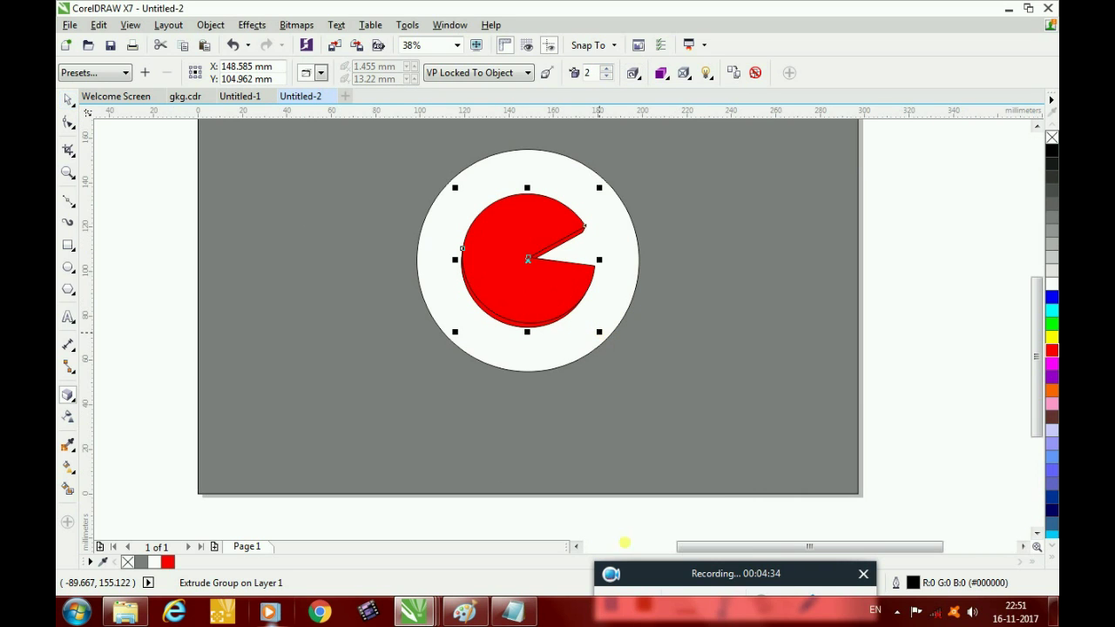
drag(135, 144, 878, 457)
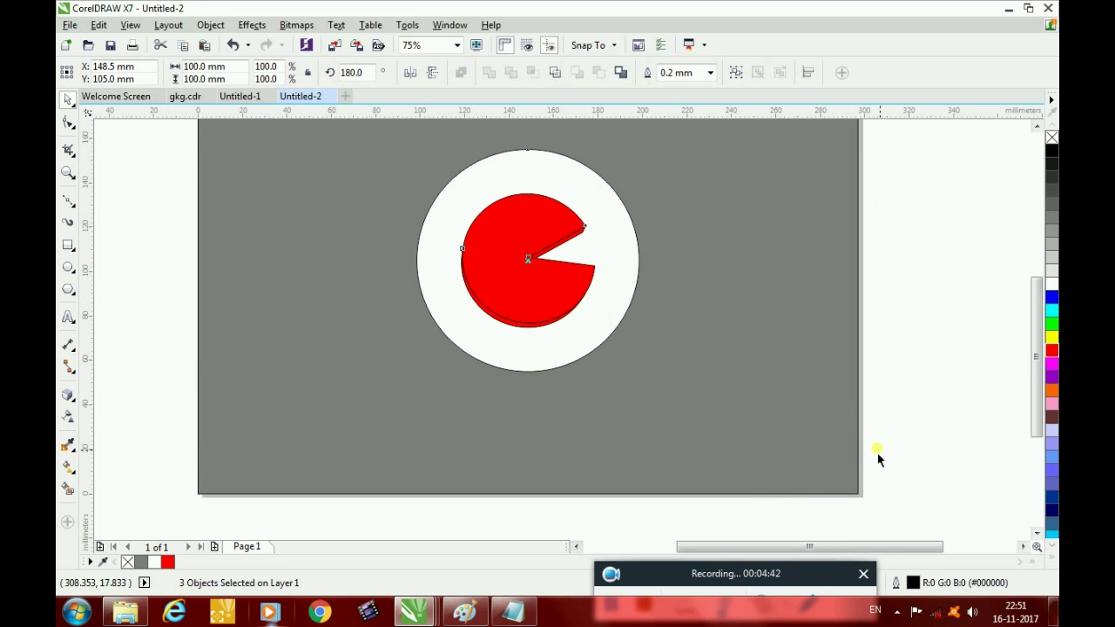
click(710, 72)
click(688, 85)
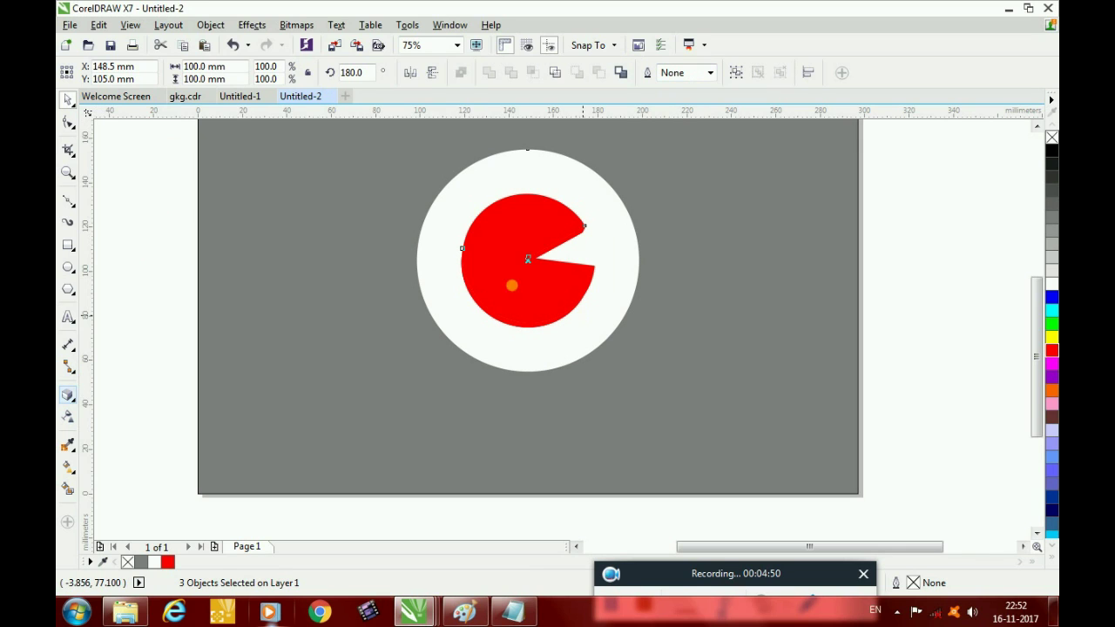
Select the red pie's extrusion and switch its coloring to color shading.
click(66, 364)
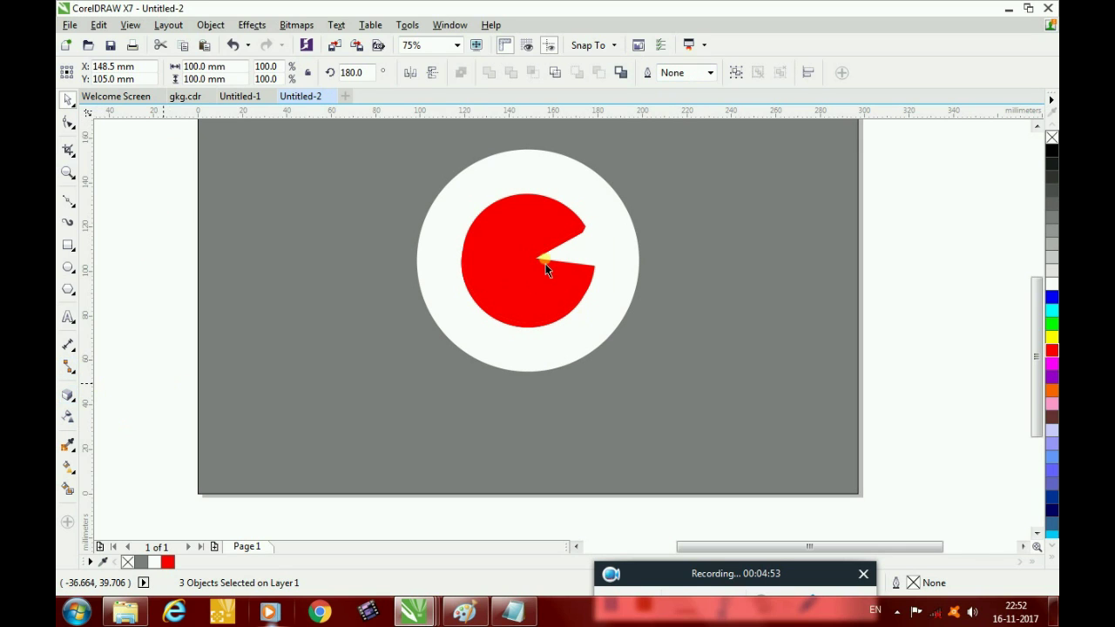
click(506, 281)
click(70, 395)
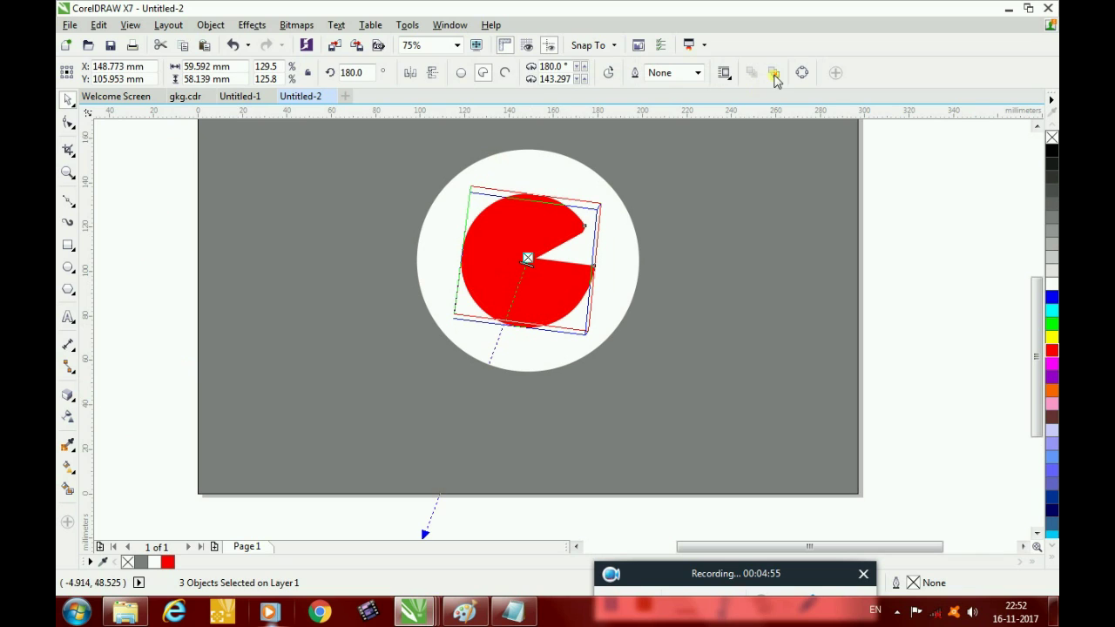
click(660, 72)
click(725, 128)
Mix a custom red, #E53824, in the CMYK model for the end color of the extrusion shading.
click(752, 180)
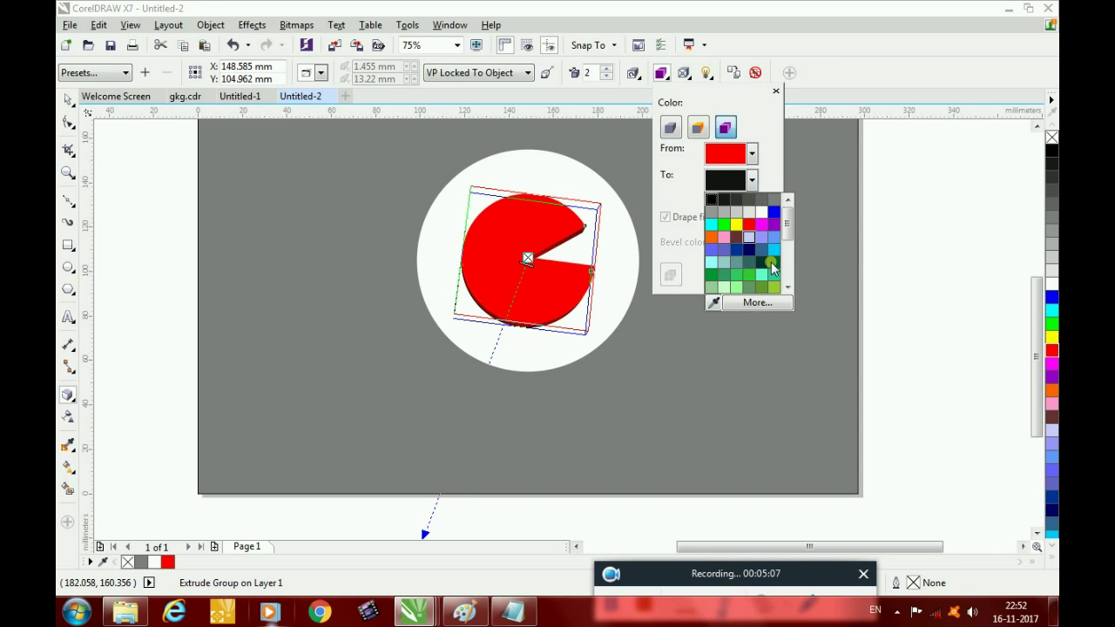
click(757, 306)
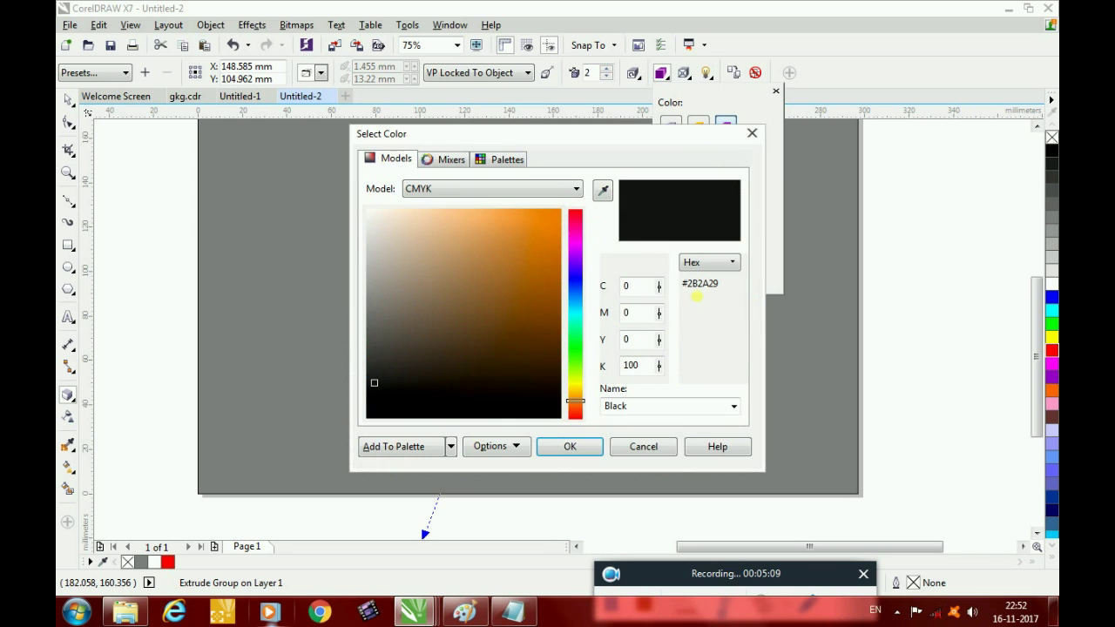
click(577, 219)
click(574, 408)
mouse_move(571, 419)
mouse_down()
mouse_move(574, 396)
mouse_move(580, 423)
mouse_up()
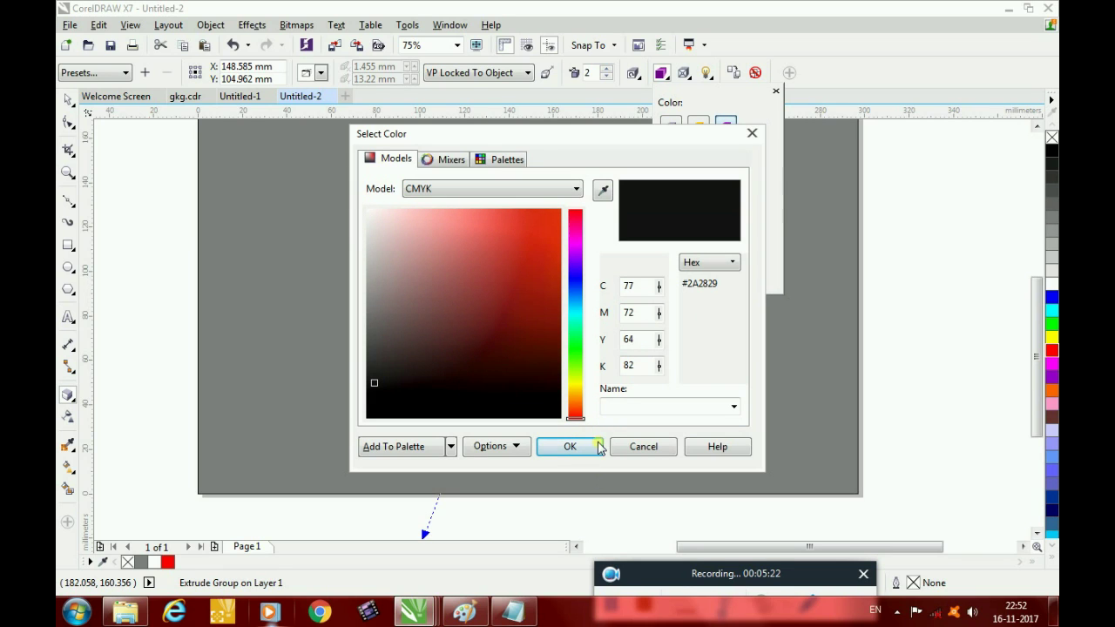
click(558, 214)
drag(575, 418, 589, 151)
drag(580, 250, 575, 320)
drag(586, 231, 545, 209)
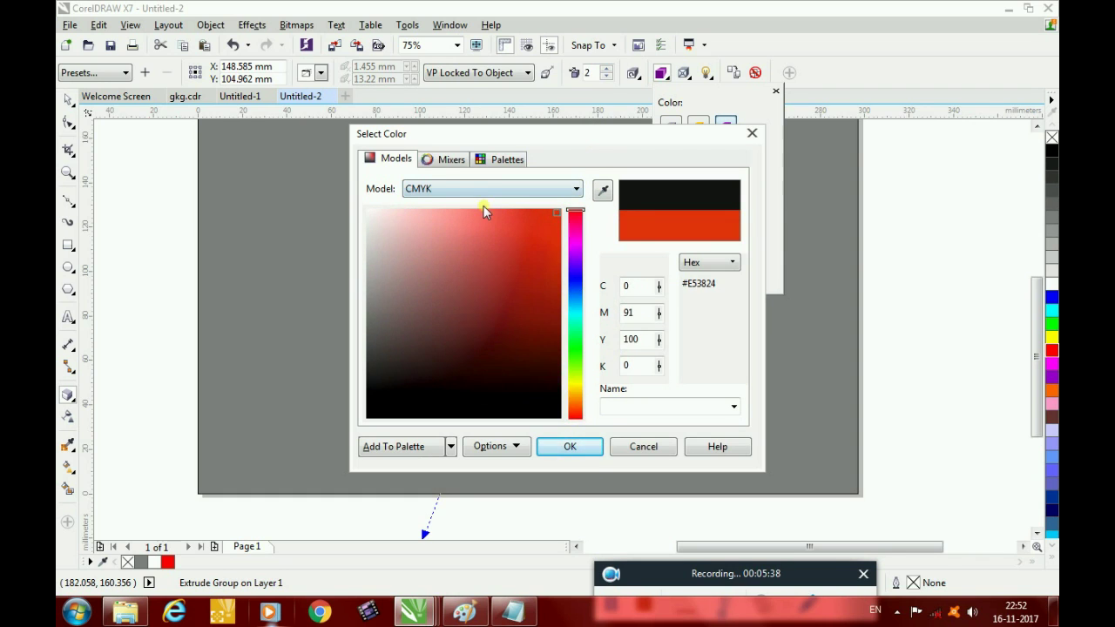
Switch the color model to RGB and set the end color of the extrusion shading to pure red, #FF0000.
click(576, 189)
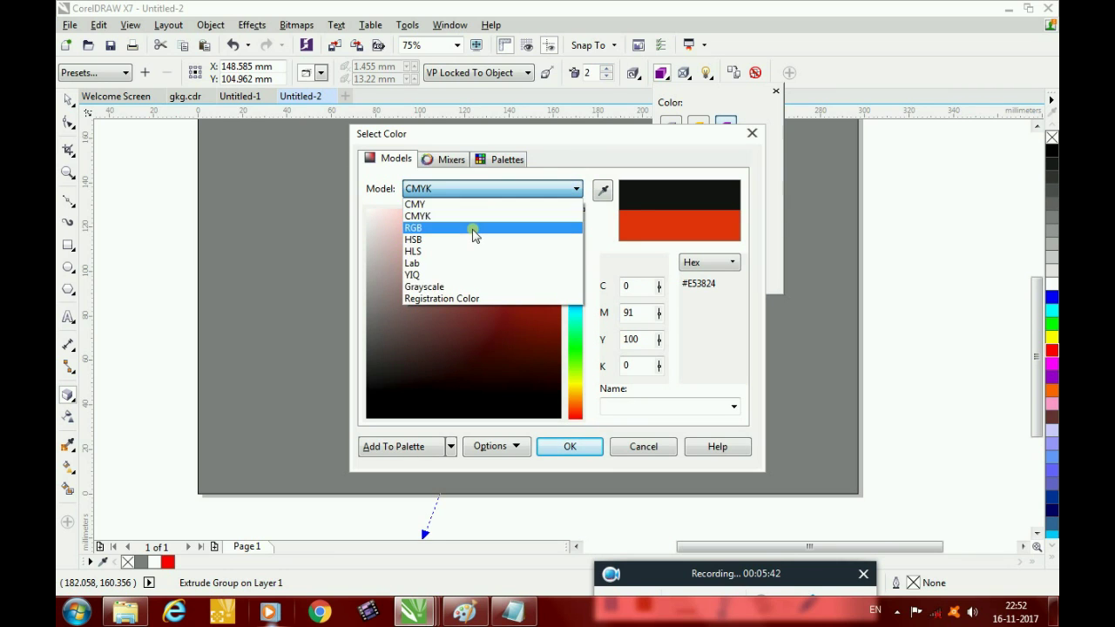
click(475, 229)
click(578, 212)
drag(533, 231, 575, 218)
click(586, 447)
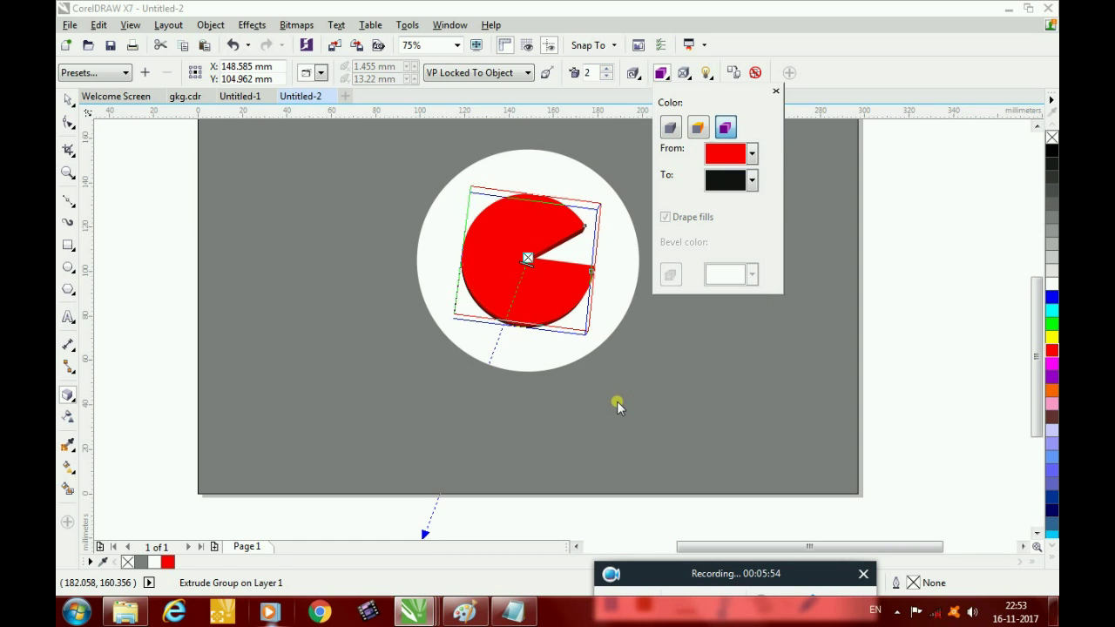
Set the end color of the extrusion shading to dark red, #7A1111.
click(753, 180)
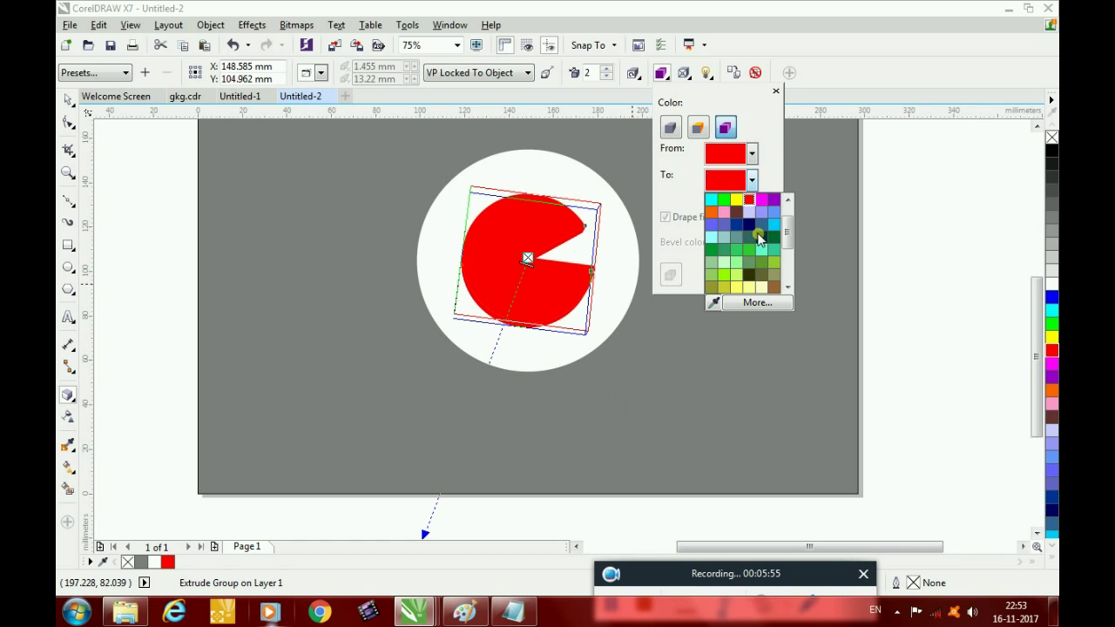
click(747, 304)
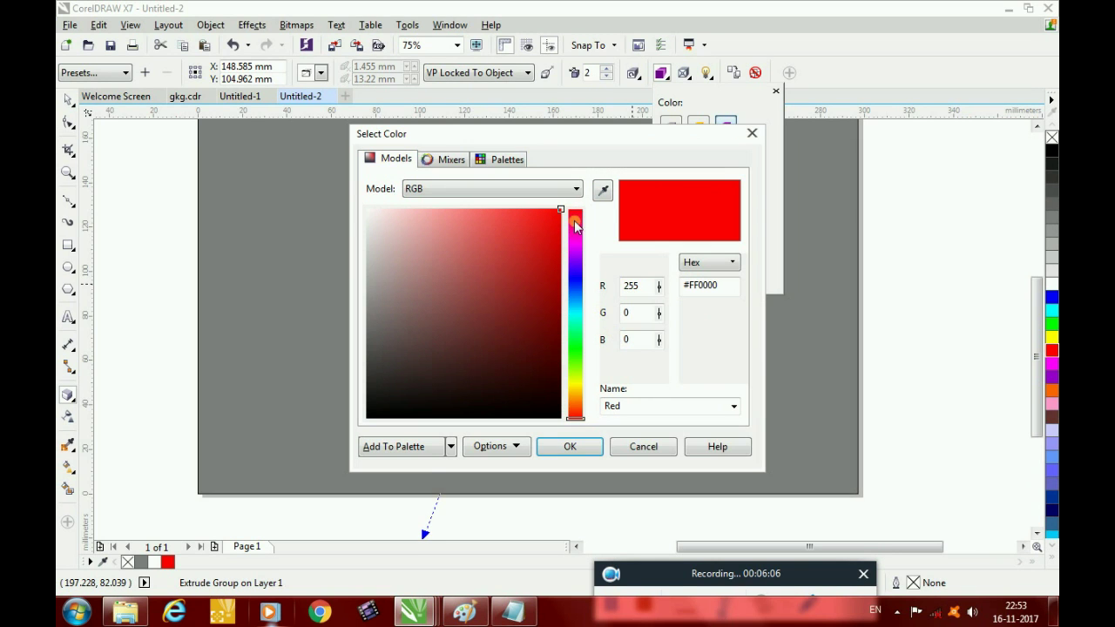
mouse_move(562, 213)
mouse_down()
mouse_move(542, 323)
mouse_move(530, 316)
mouse_up()
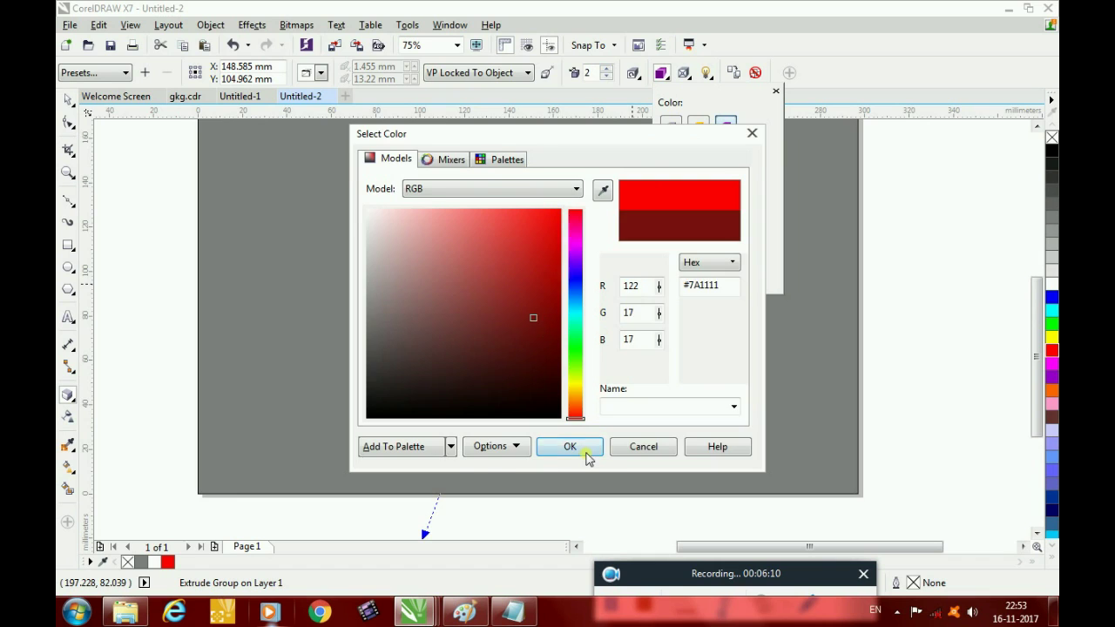
click(586, 450)
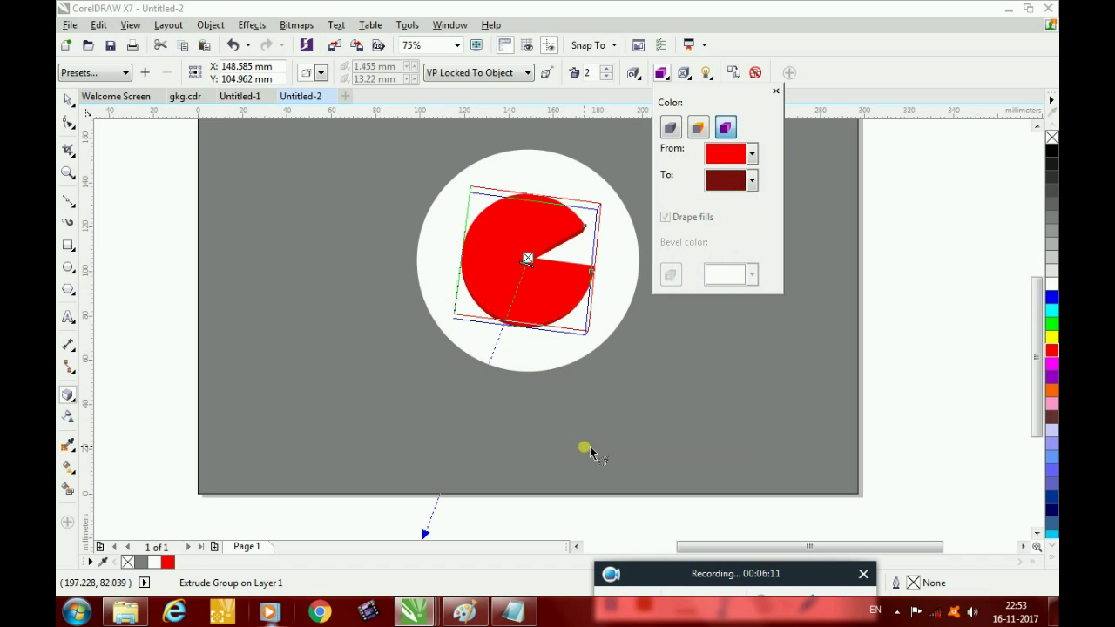
Set the extrusion shading's end color to red and its start color to dark red, #7A0707.
click(752, 180)
click(752, 180)
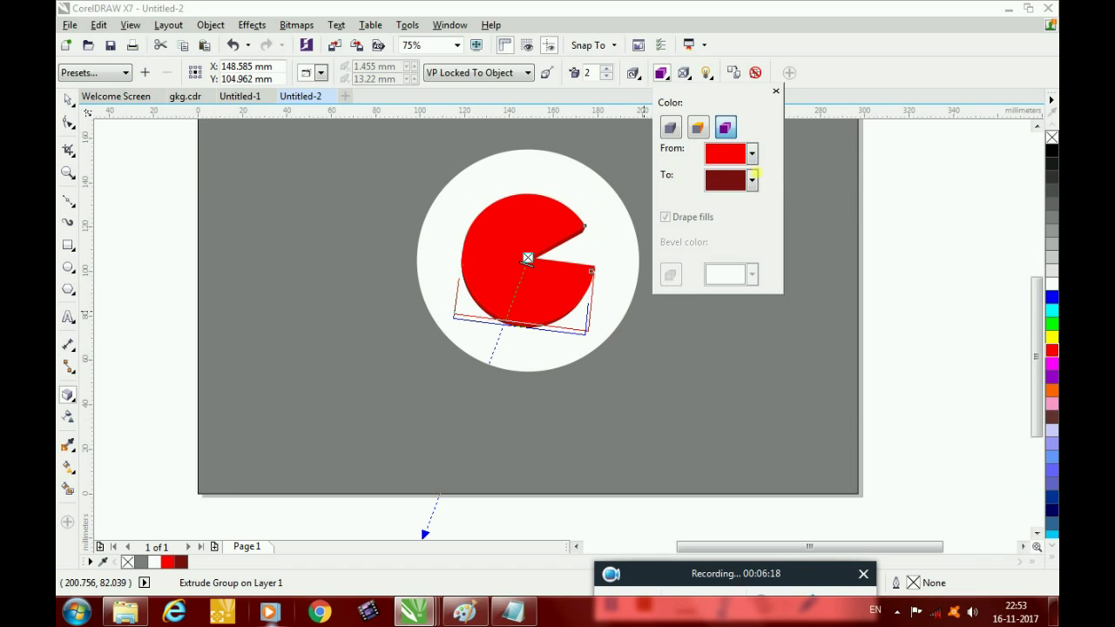
click(752, 154)
click(757, 276)
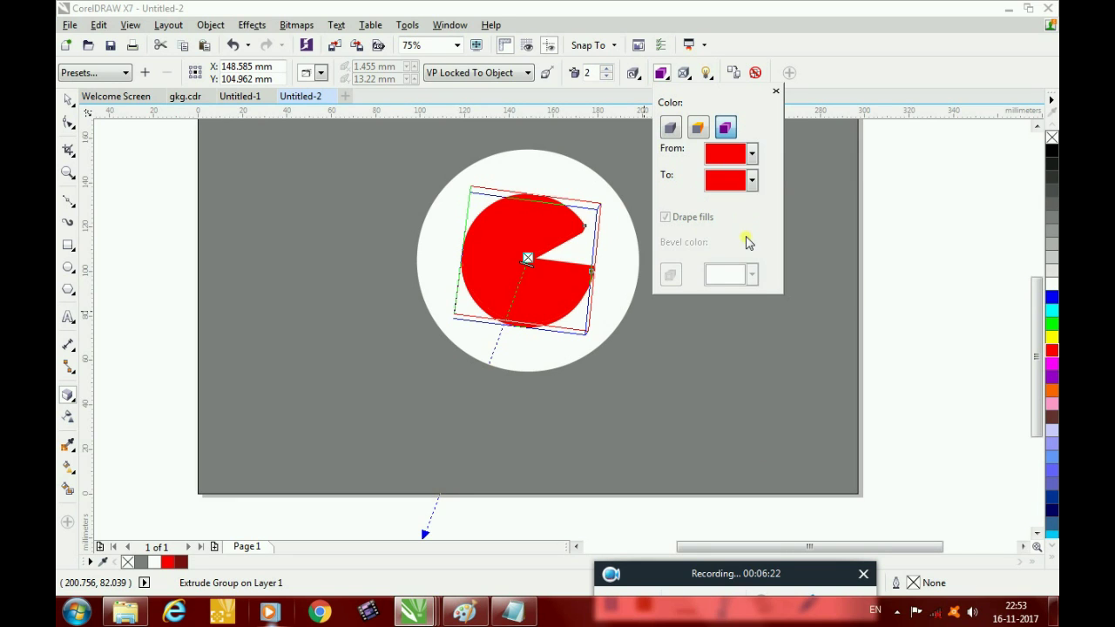
drag(559, 214, 551, 328)
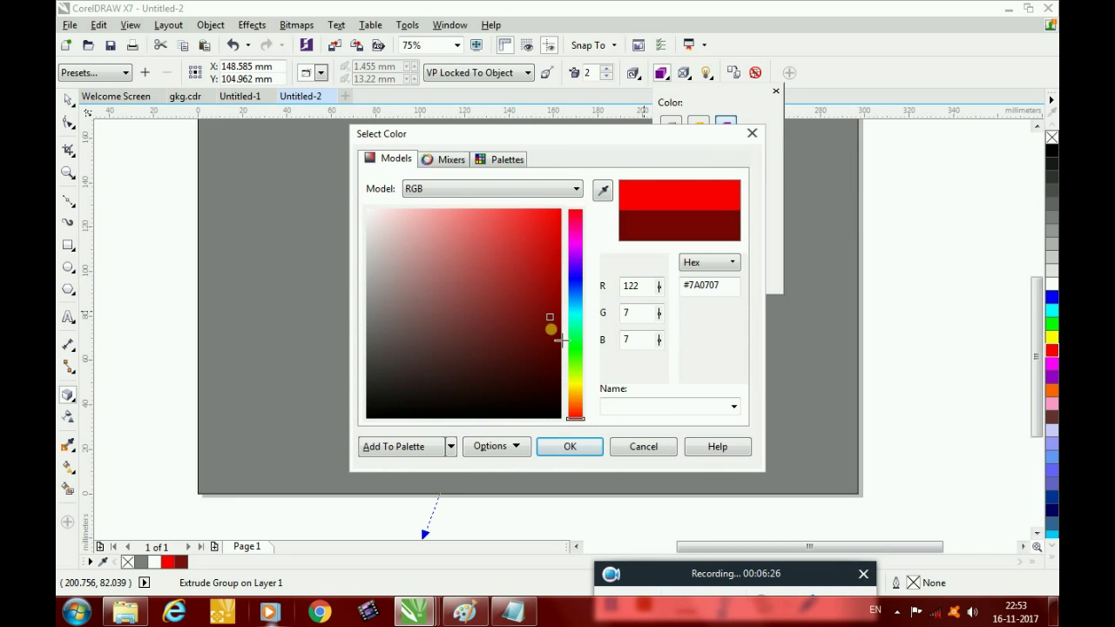
click(573, 442)
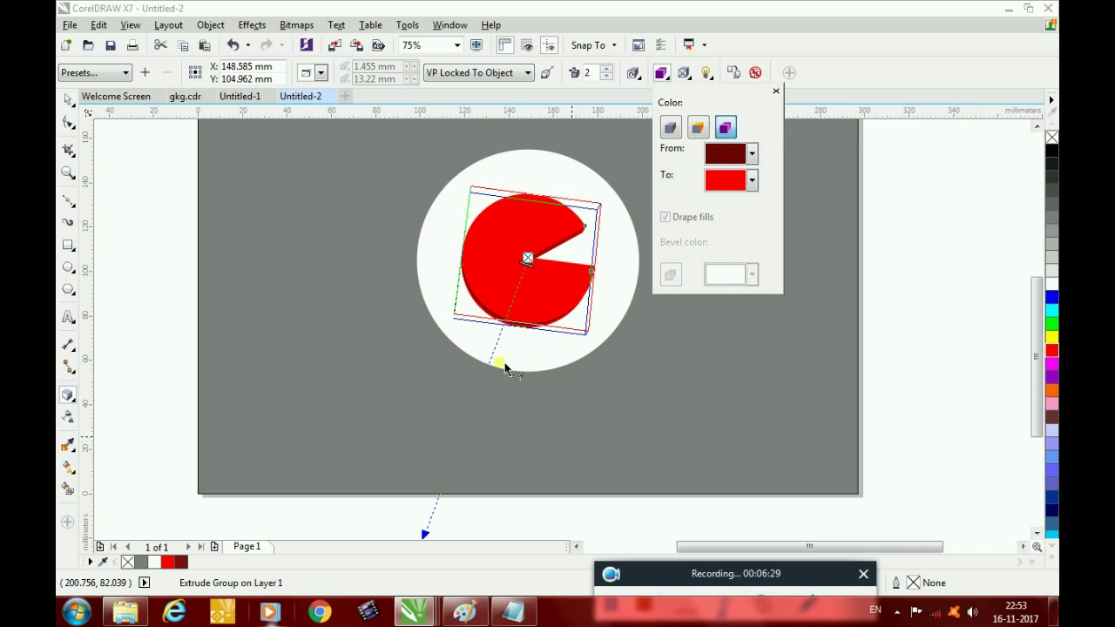
Apply a linear fountain fill to the pie's face, running from red at its upper edge to white at its lower edge.
click(67, 100)
click(402, 310)
scroll(557, 297, up, 2)
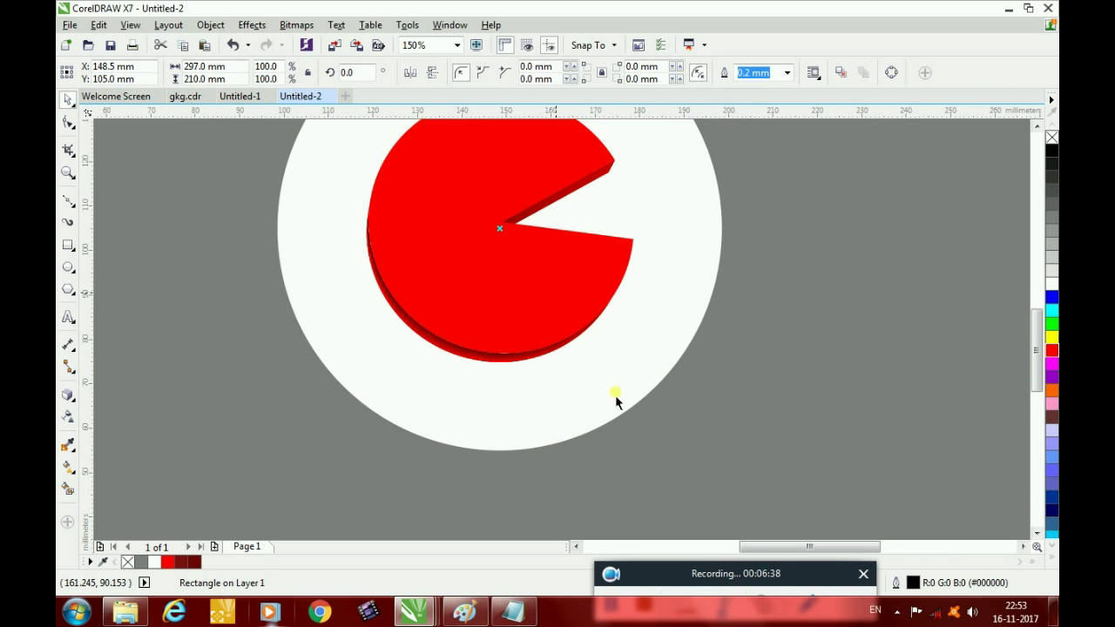
click(1037, 126)
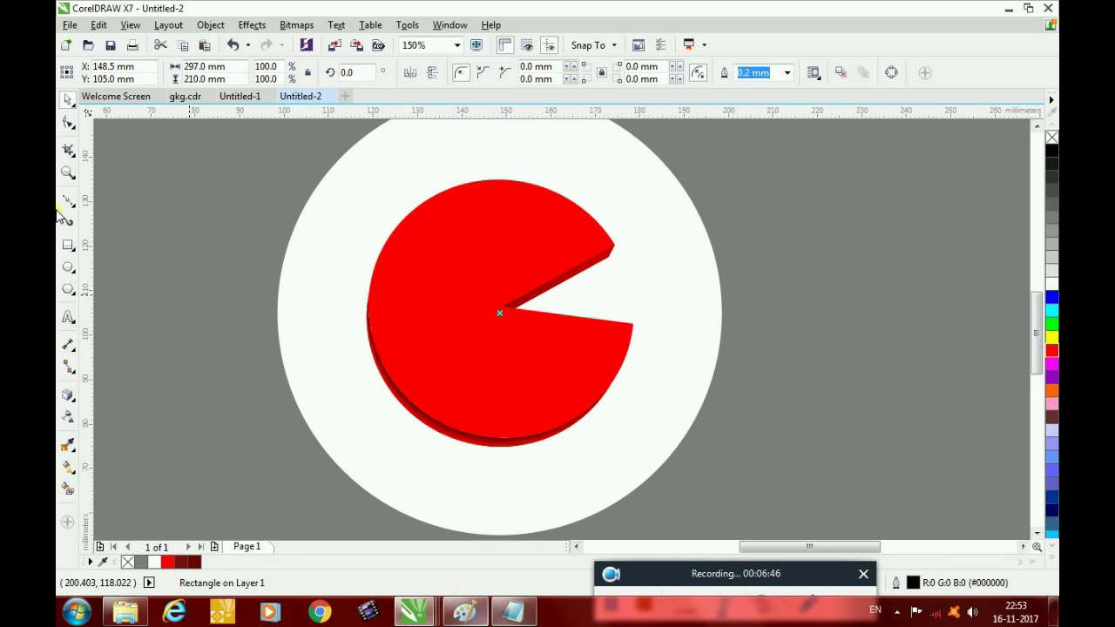
click(69, 467)
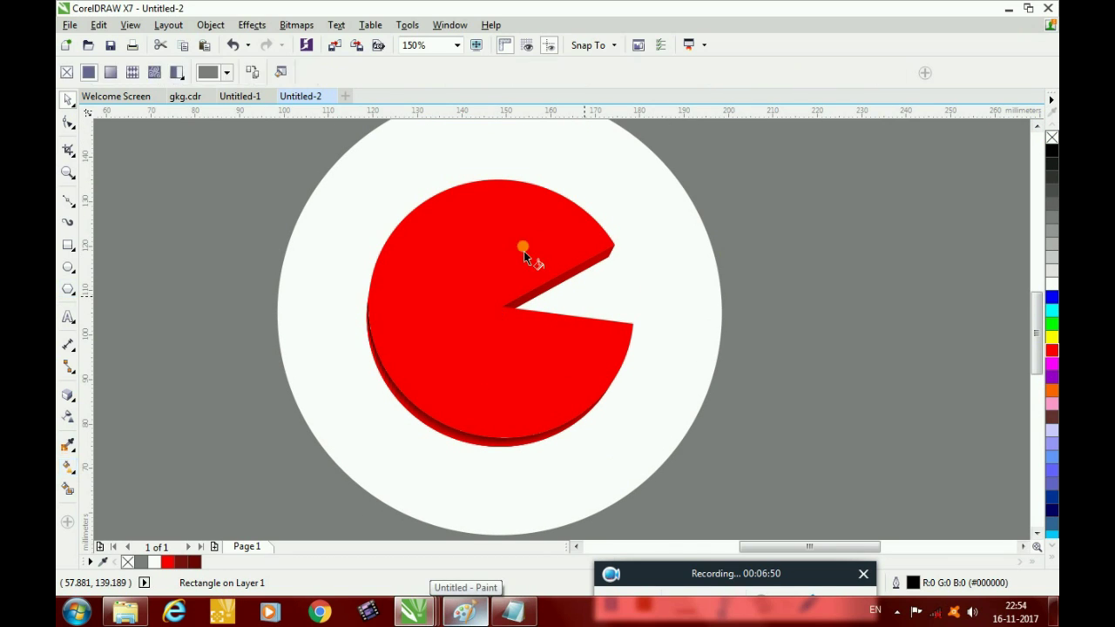
click(480, 214)
drag(492, 189, 499, 442)
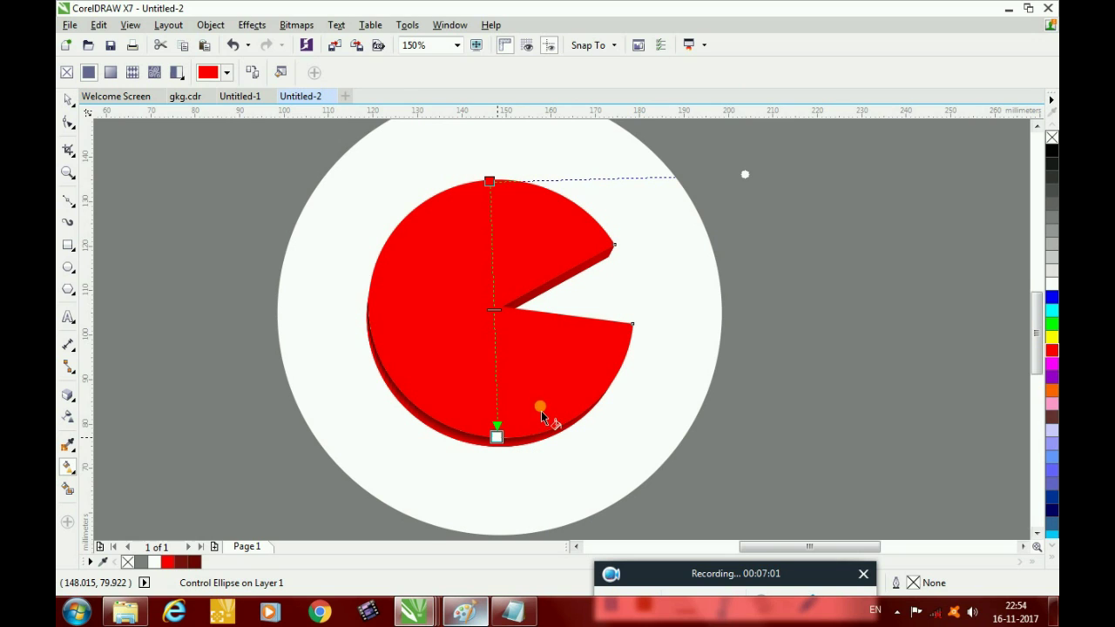
scroll(543, 412, down, 6)
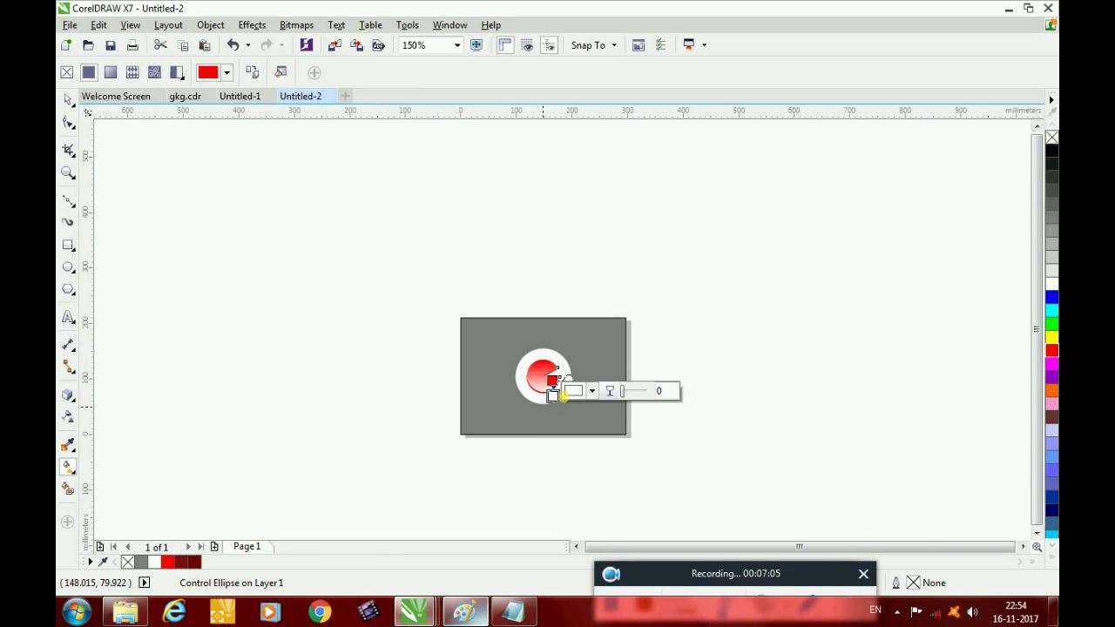
scroll(562, 399, up, 6)
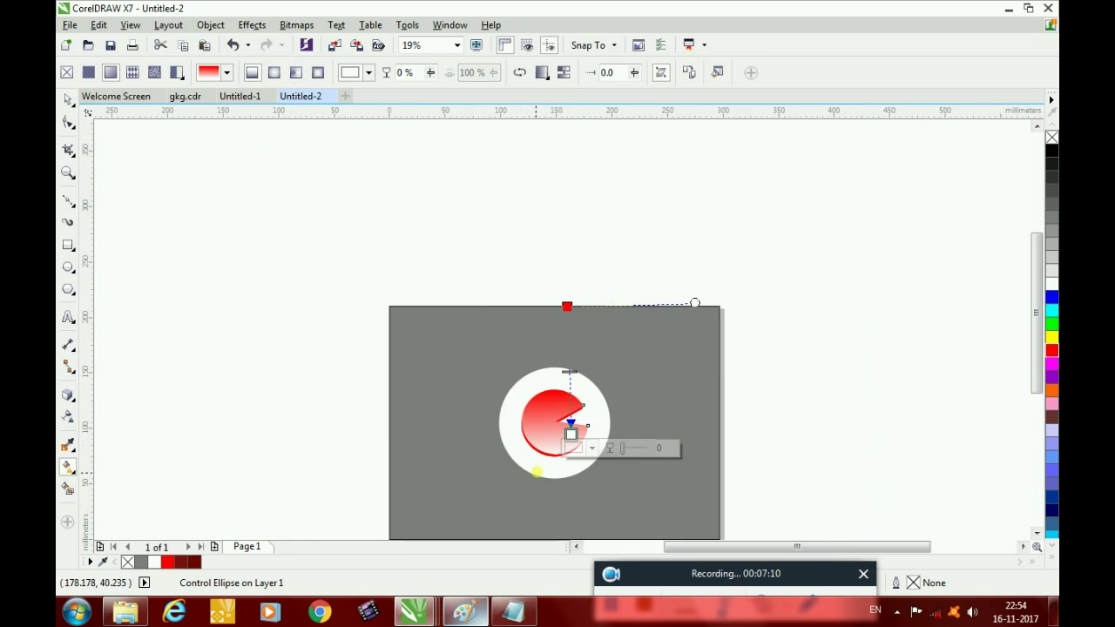
scroll(673, 448, up, 2)
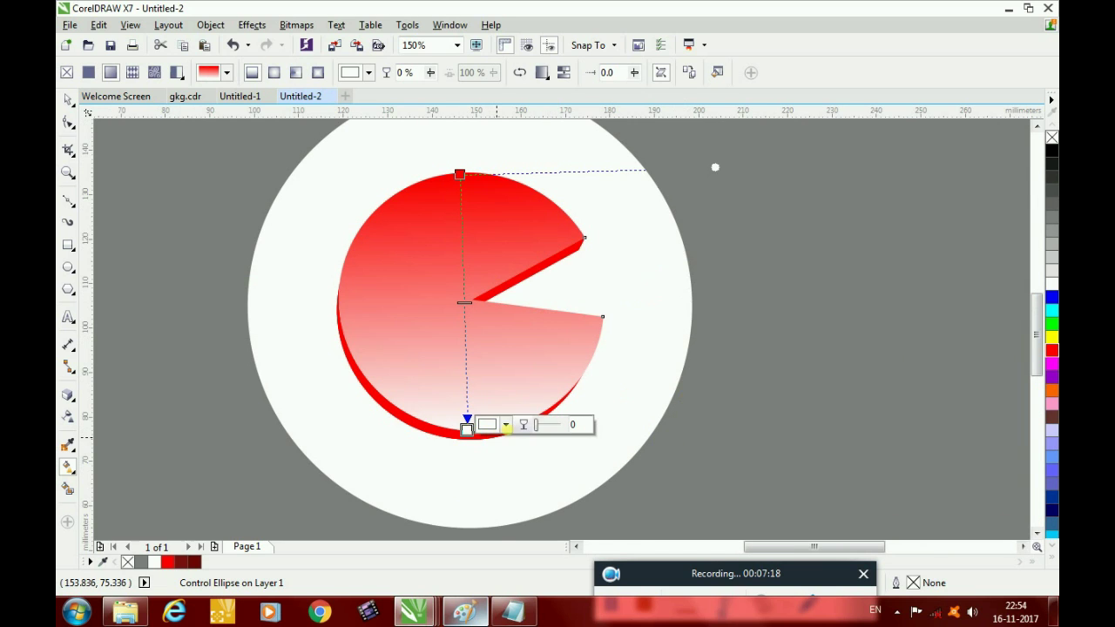
Set the lower end color of the pie face's linear fountain fill to orange, #DB6600.
click(505, 425)
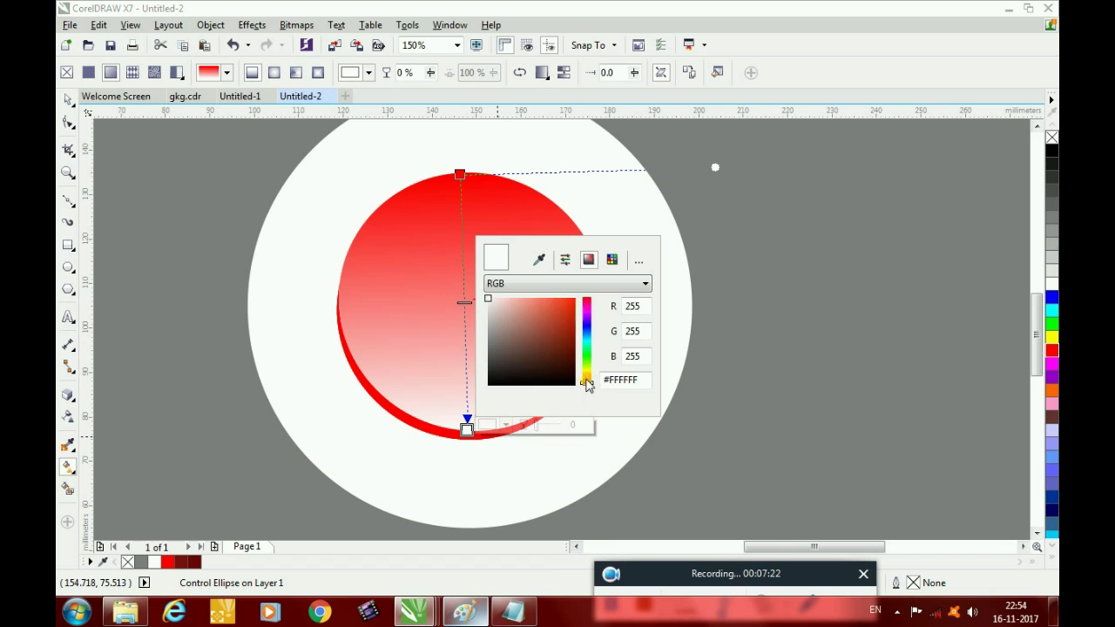
click(570, 318)
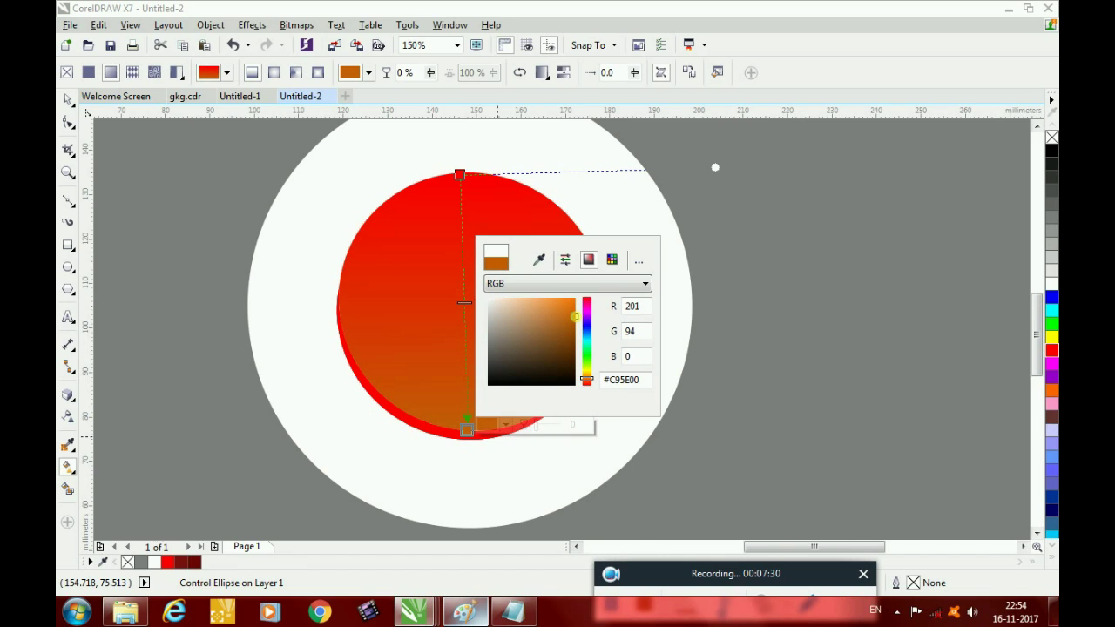
drag(575, 318, 576, 310)
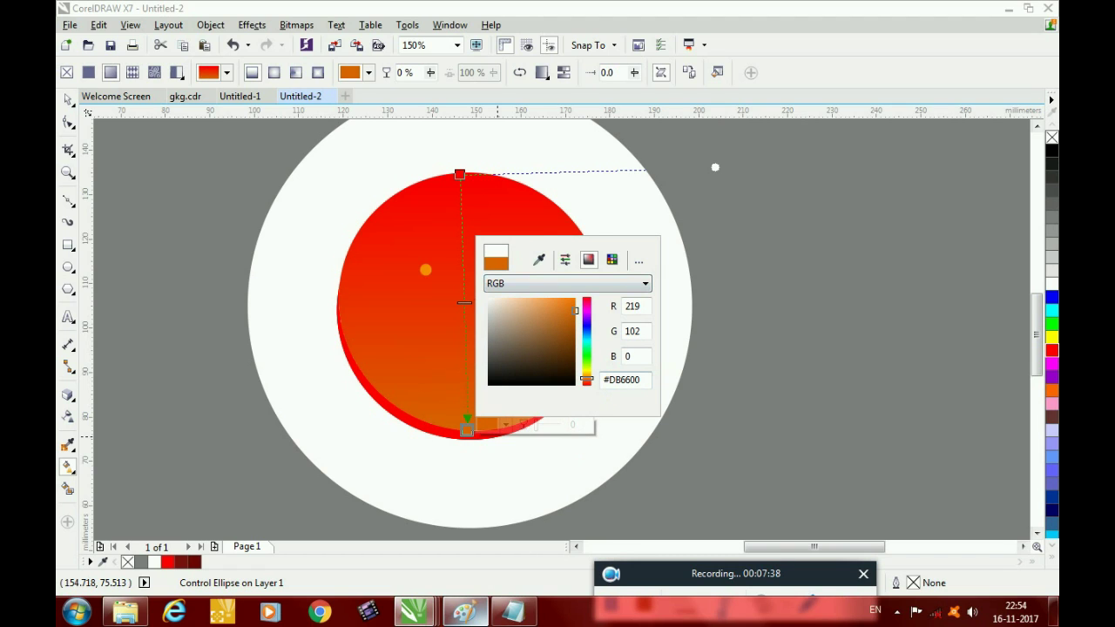
click(283, 263)
click(429, 502)
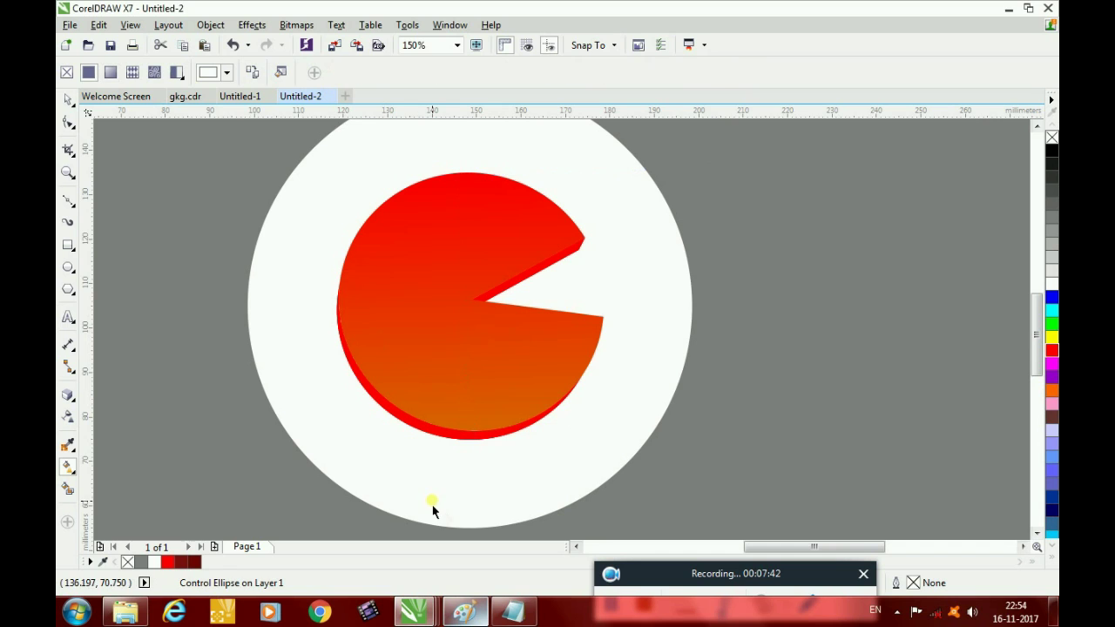
scroll(493, 420, up, 2)
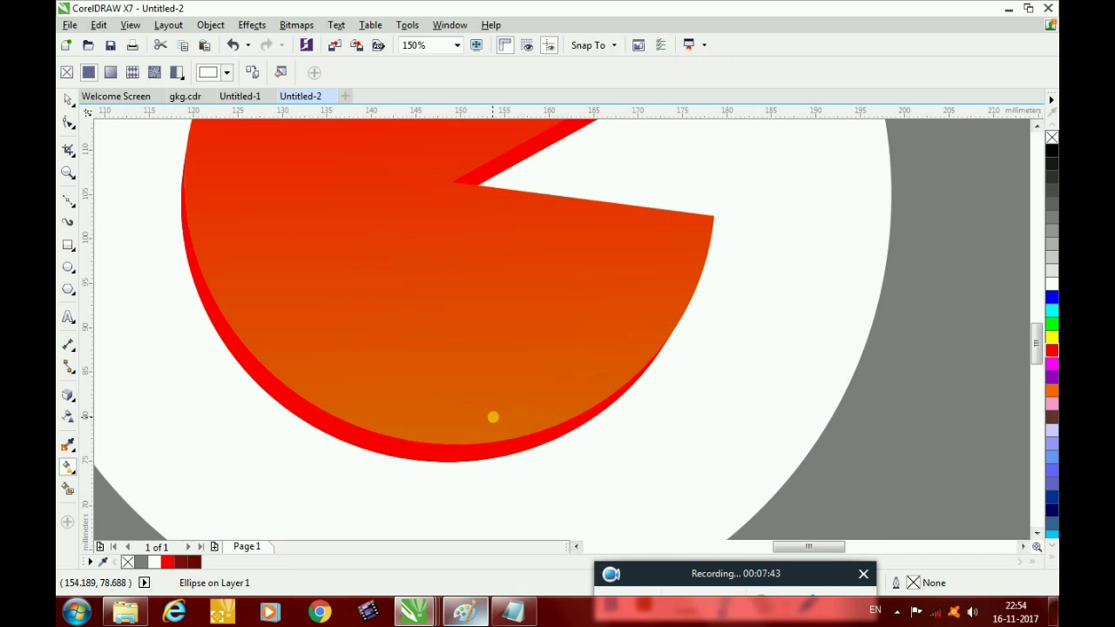
scroll(492, 422, down, 2)
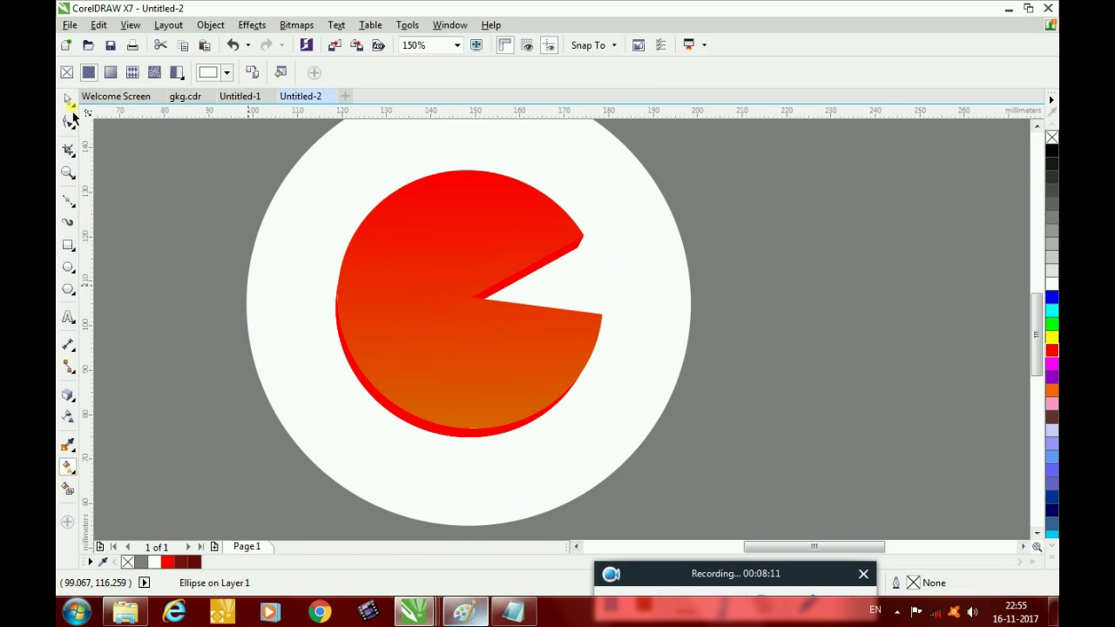
Apply a fountain fill across the white circle and set its type to elliptical.
drag(247, 285, 613, 291)
scroll(553, 303, down, 1)
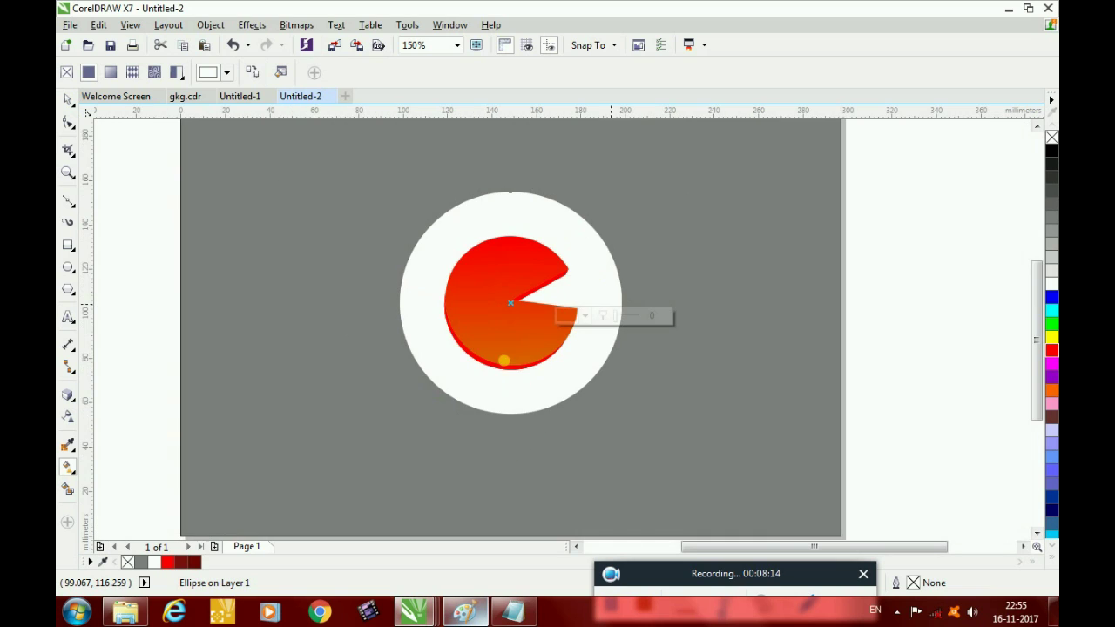
key(space)
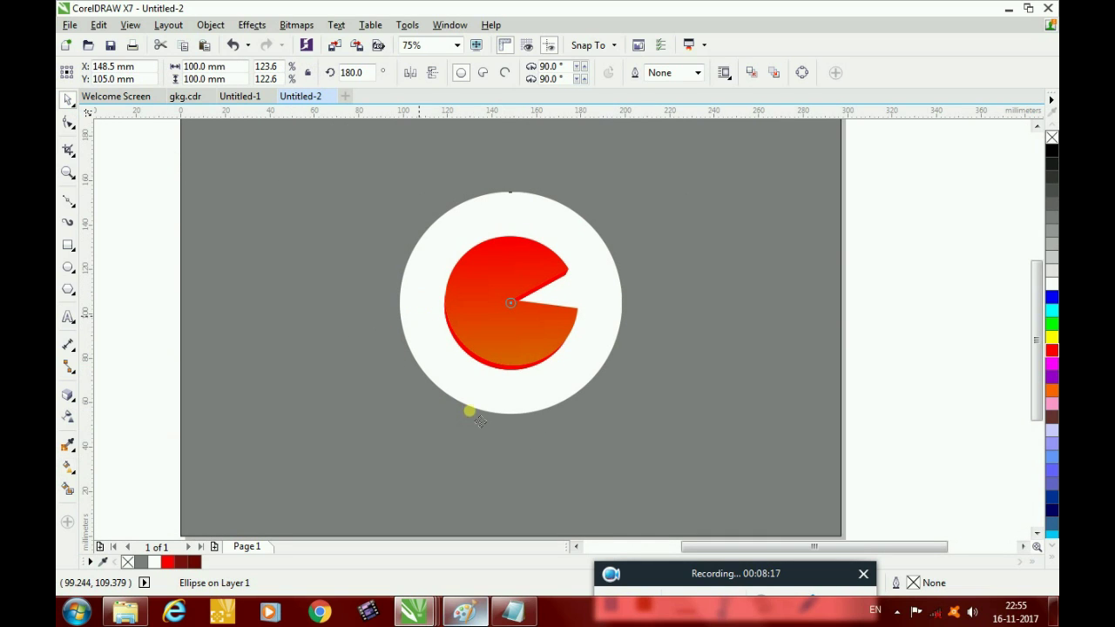
click(418, 356)
click(68, 469)
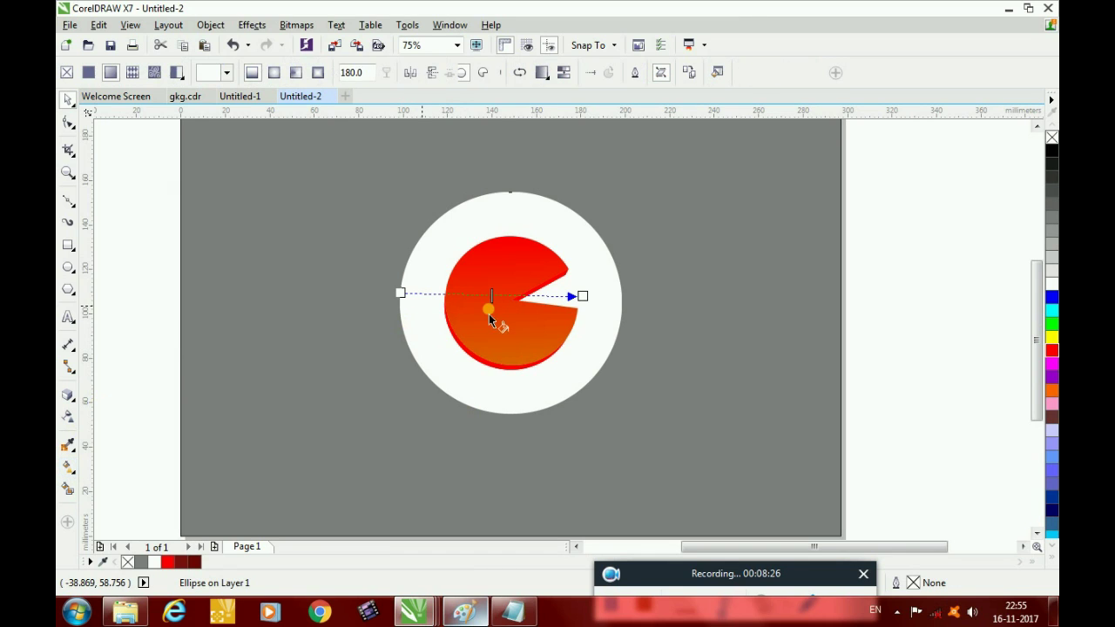
click(273, 75)
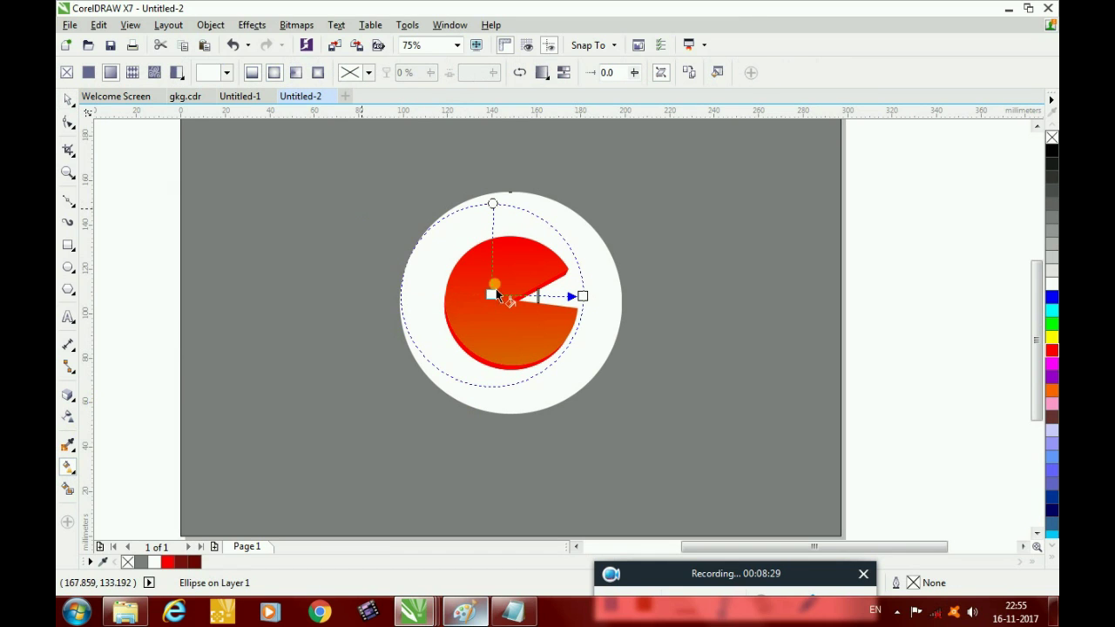
Reshape the circle's elliptical fill so it starts slightly below the pie's center and extends toward the circle's left and lower edges.
drag(446, 221, 503, 412)
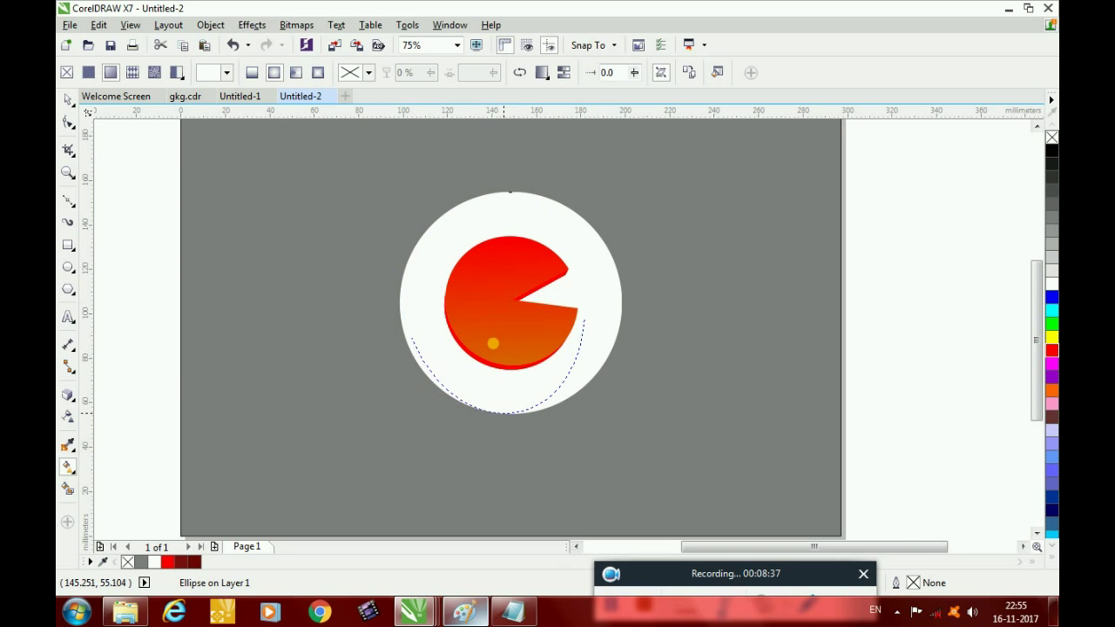
drag(490, 294, 507, 320)
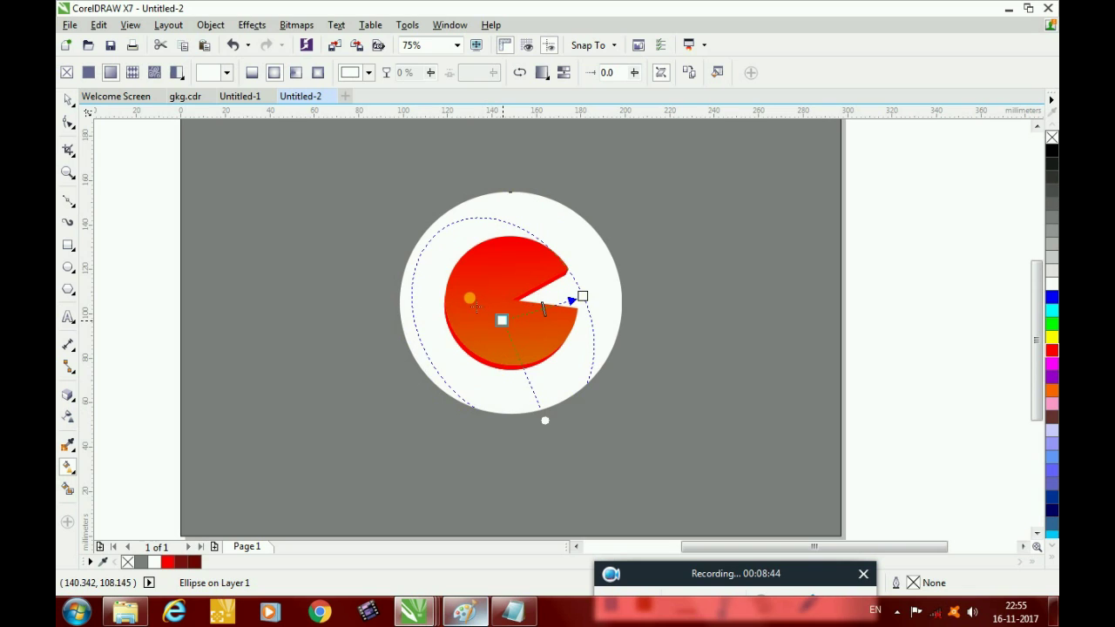
drag(502, 319, 502, 319)
drag(583, 297, 411, 304)
drag(511, 199, 505, 416)
drag(502, 321, 493, 331)
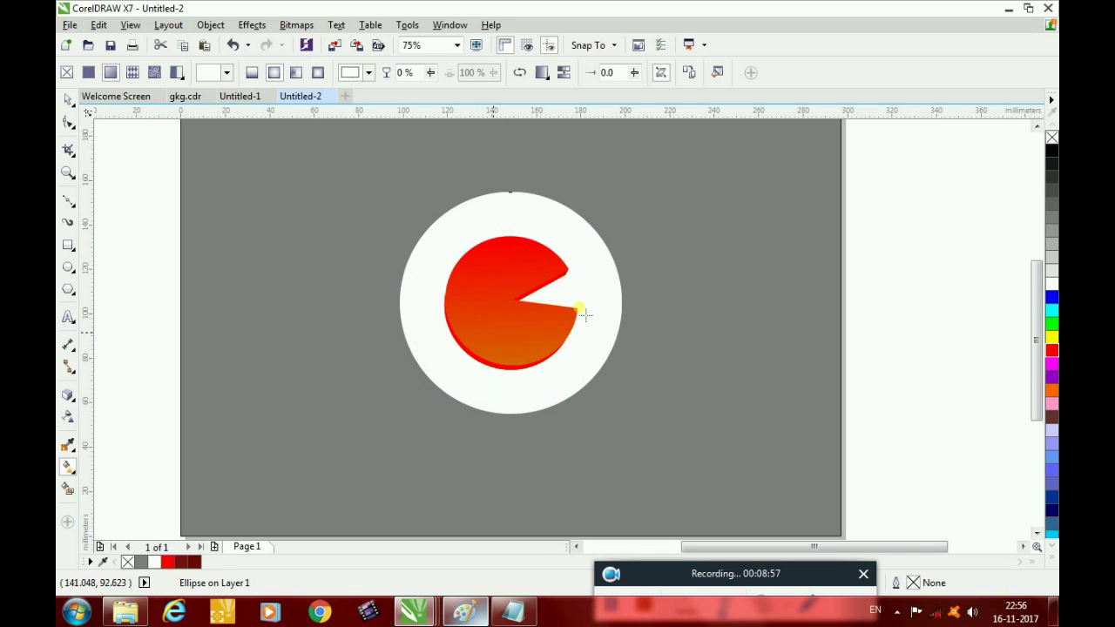
Color the center of the elliptical fill black and shift it up and right behind the pie to form a soft shadow.
drag(1052, 203, 489, 336)
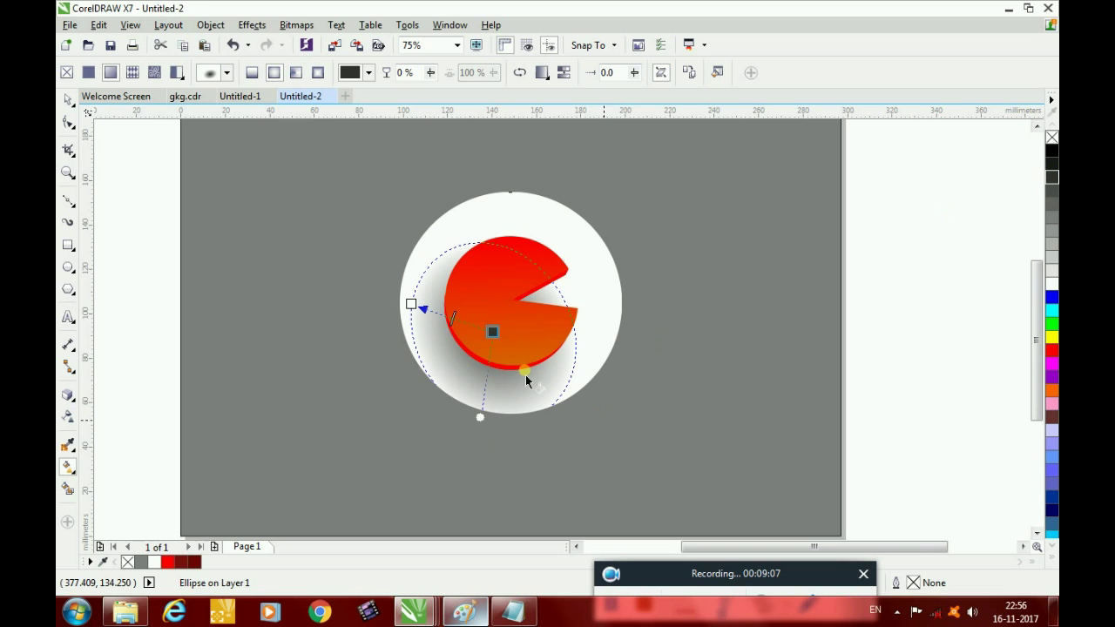
drag(493, 330, 503, 318)
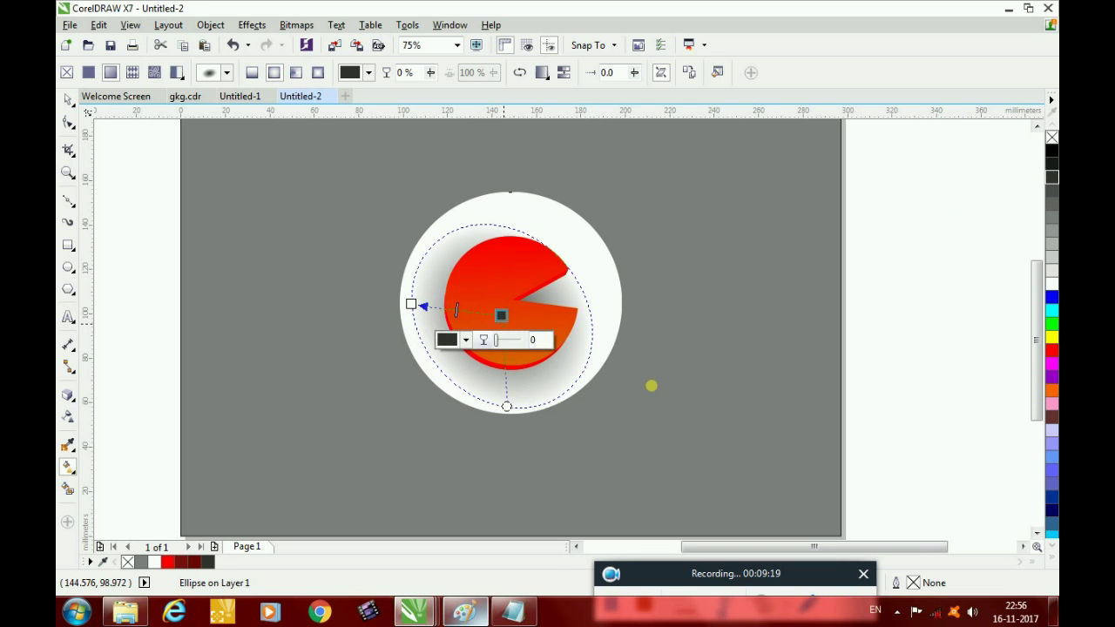
click(1049, 164)
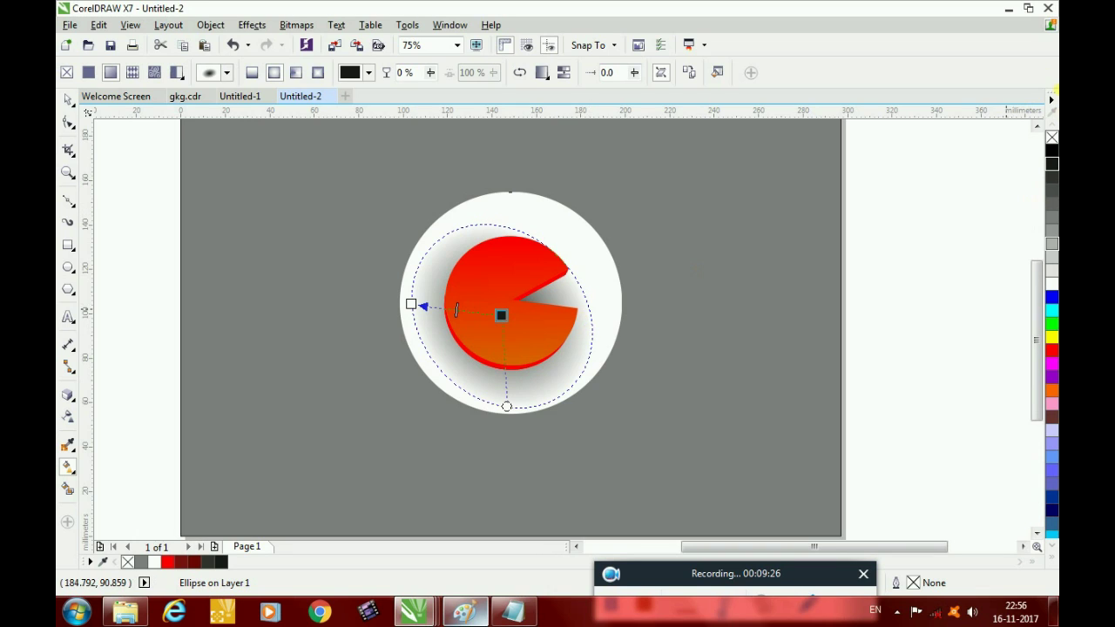
mouse_move(1051, 150)
mouse_down()
mouse_move(502, 411)
mouse_move(508, 428)
mouse_move(617, 293)
mouse_move(544, 313)
mouse_move(585, 288)
mouse_up()
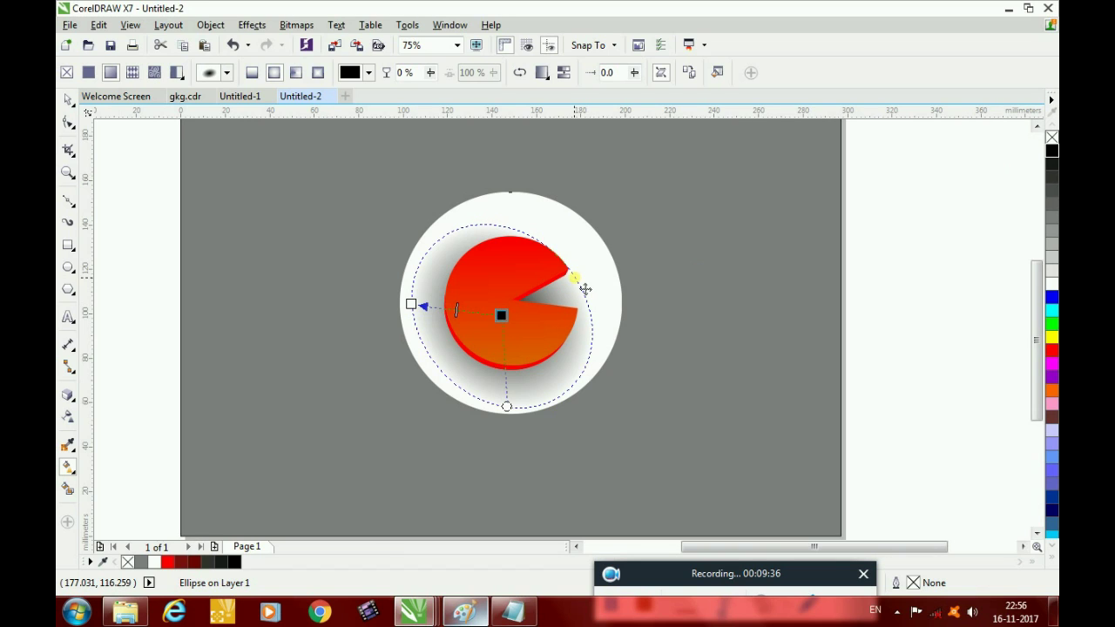
Add a dark gray intermediate color to the shadow gradient at 68% and undo the extra adjustment.
drag(1052, 176, 993, 202)
drag(480, 312, 450, 336)
key(ctrl+z)
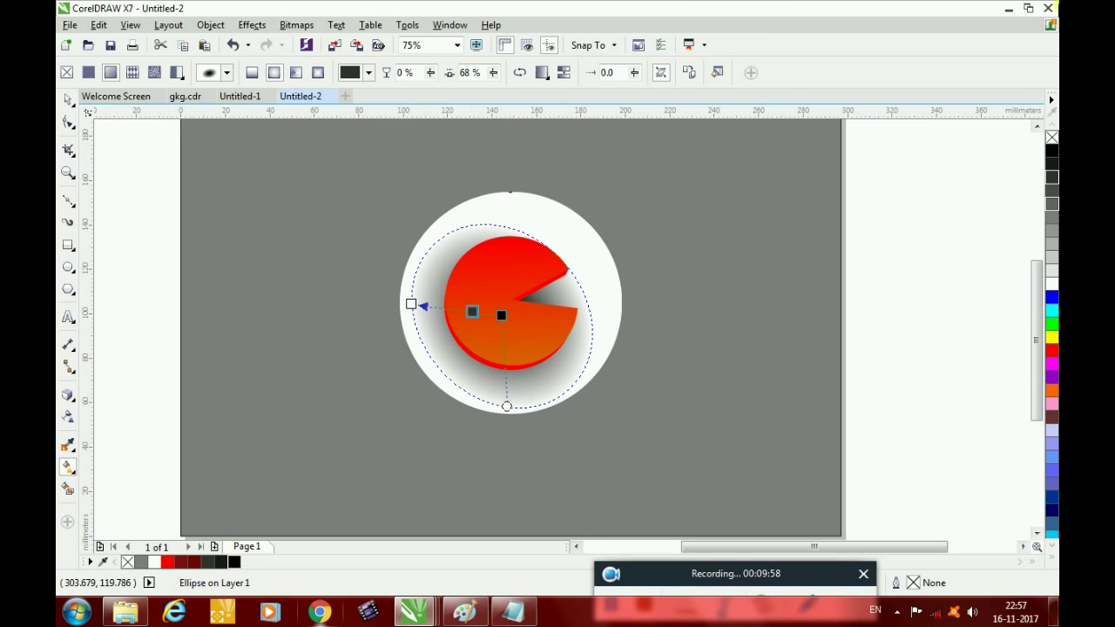
click(69, 102)
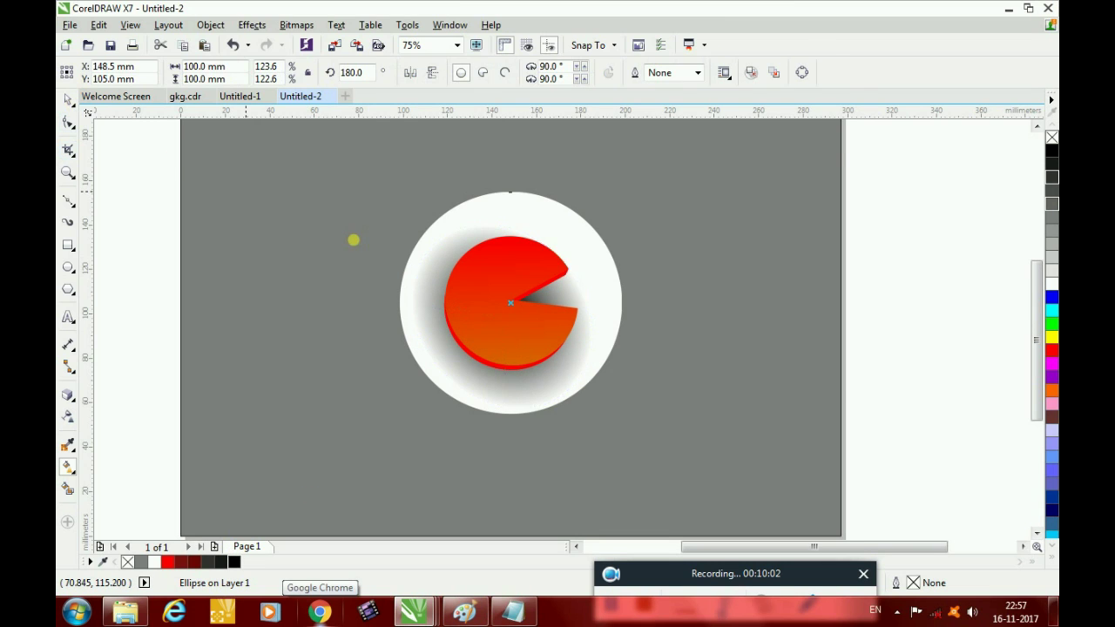
scroll(352, 240, down, 1)
scroll(417, 270, up, 1)
scroll(578, 312, up, 1)
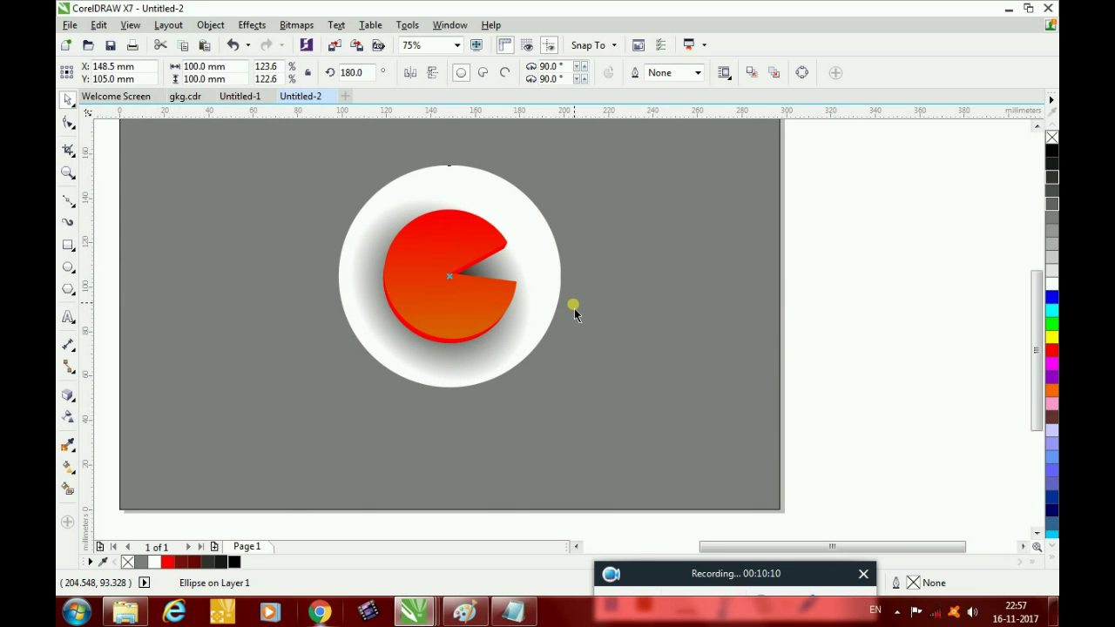
scroll(574, 309, down, 1)
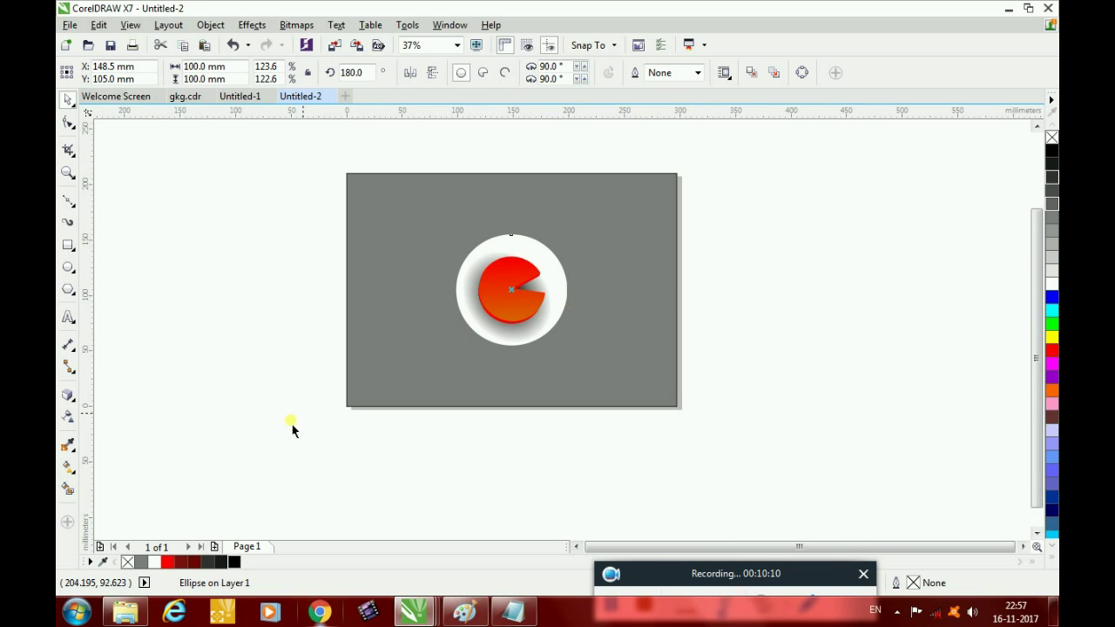
Fill the gray background rectangle with near-black from the color palette.
click(409, 263)
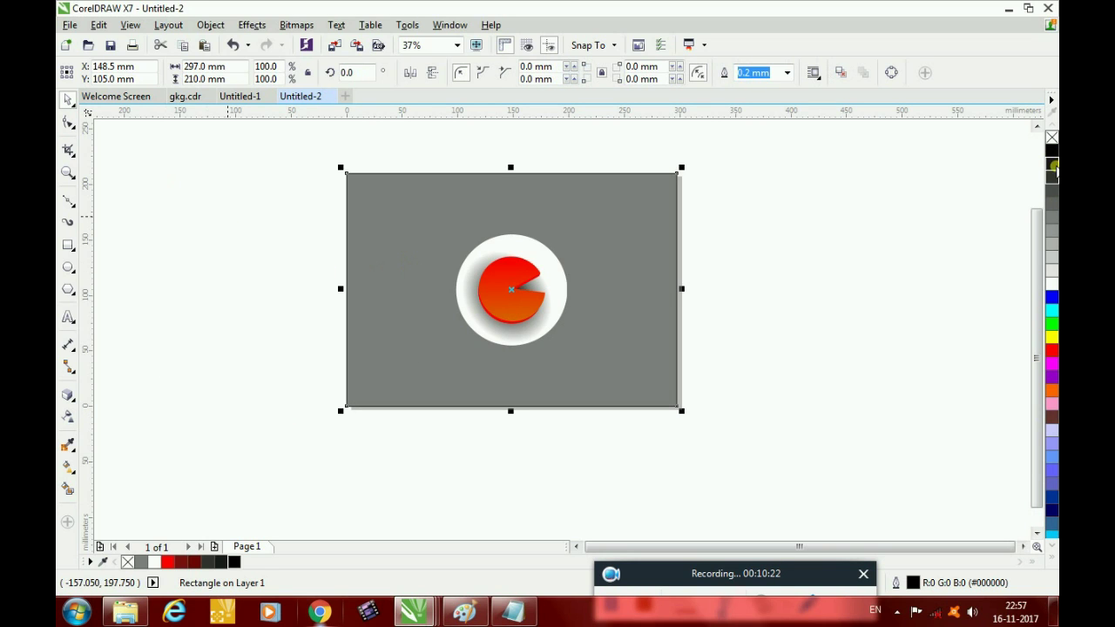
click(1053, 167)
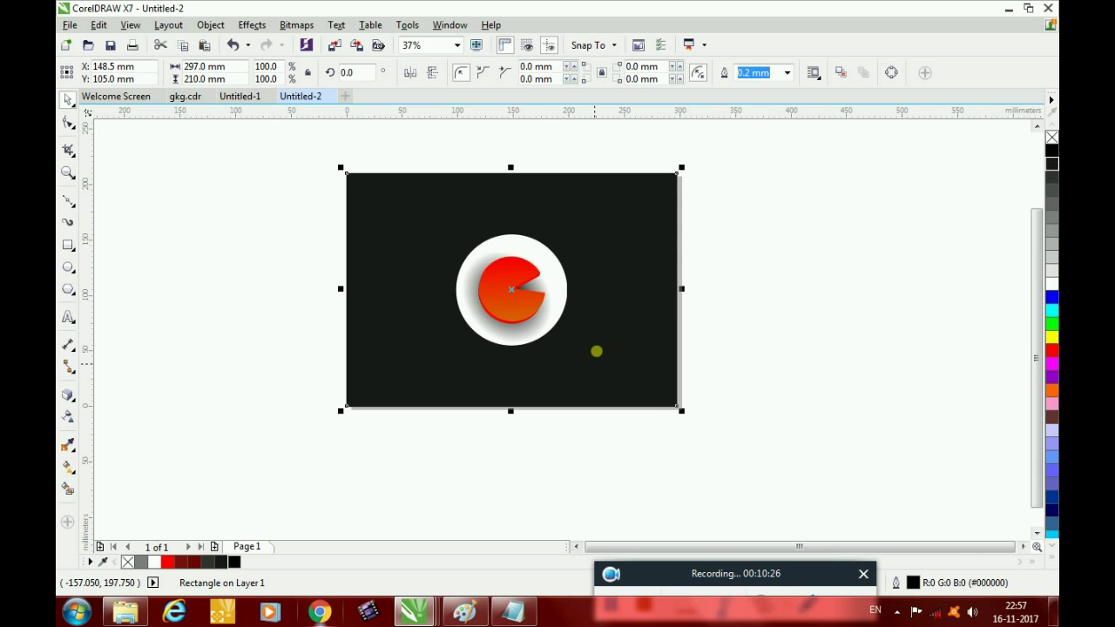
scroll(596, 351, up, 1)
scroll(597, 351, down, 1)
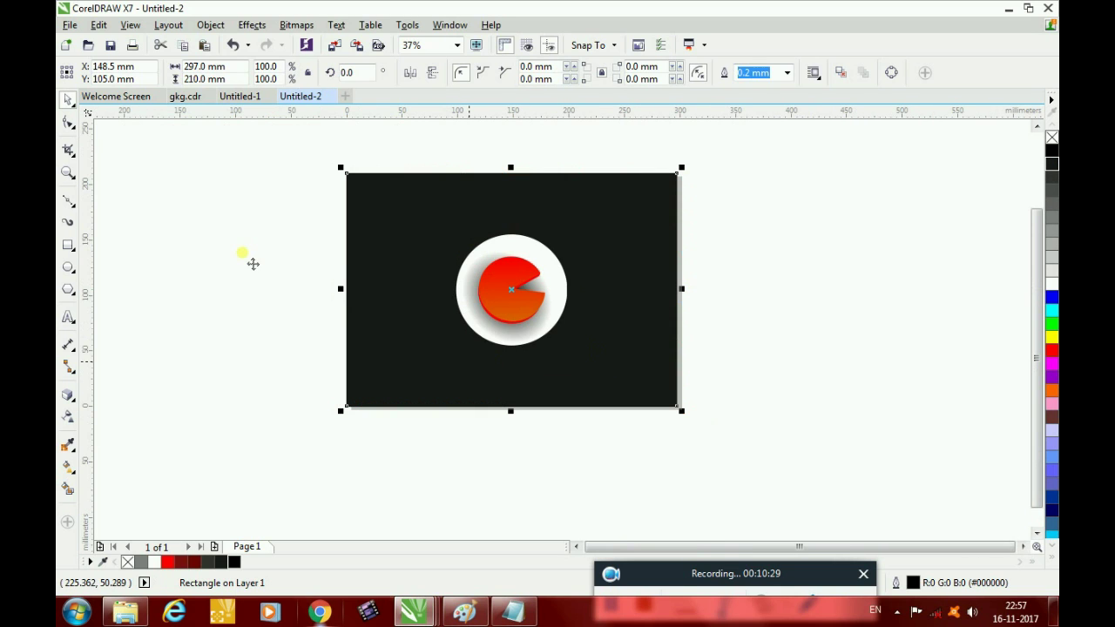
Select the white circle and the pie together and scale them down slightly about their center.
drag(226, 217, 527, 335)
drag(498, 288, 493, 343)
click(228, 419)
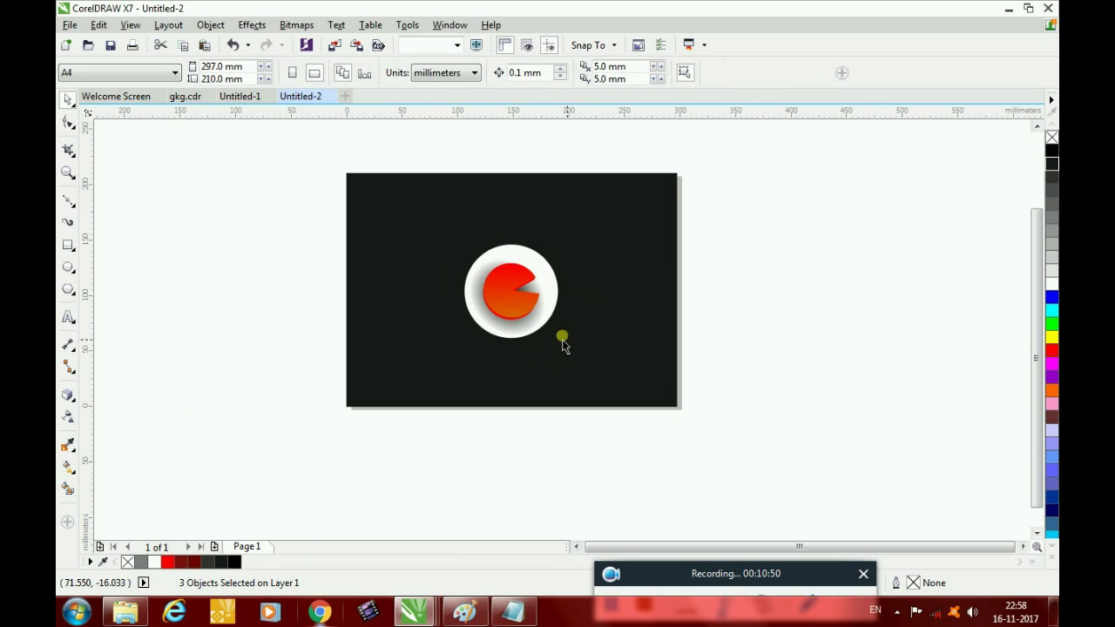
Direct the pie's extrusion down and to the left and set its depth to 3.
scroll(510, 340, up, 1)
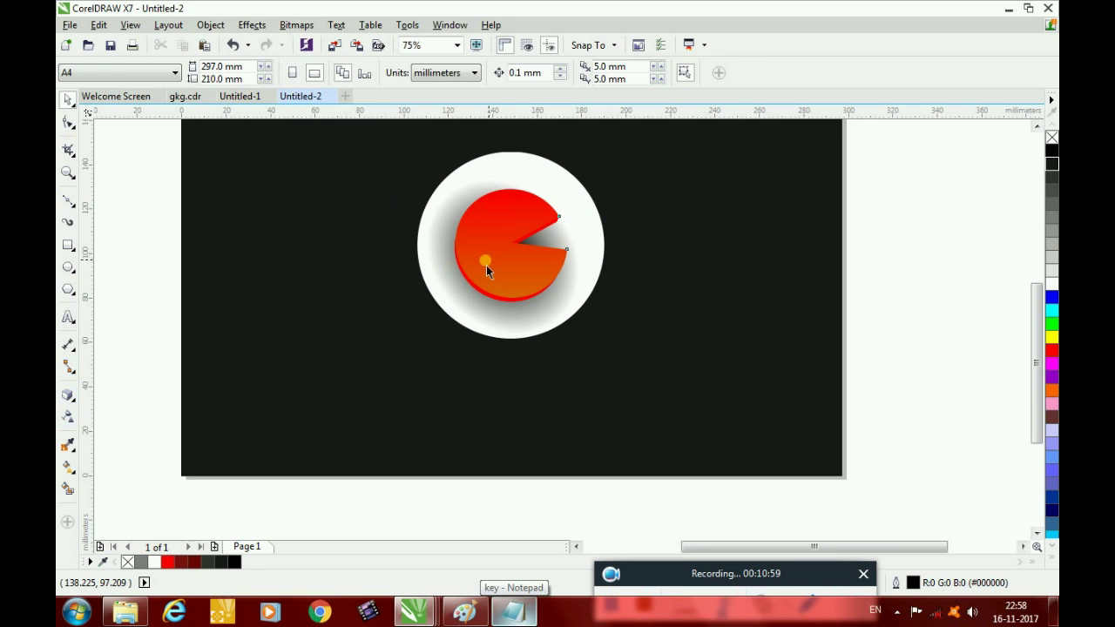
click(485, 261)
click(68, 395)
drag(511, 243, 424, 479)
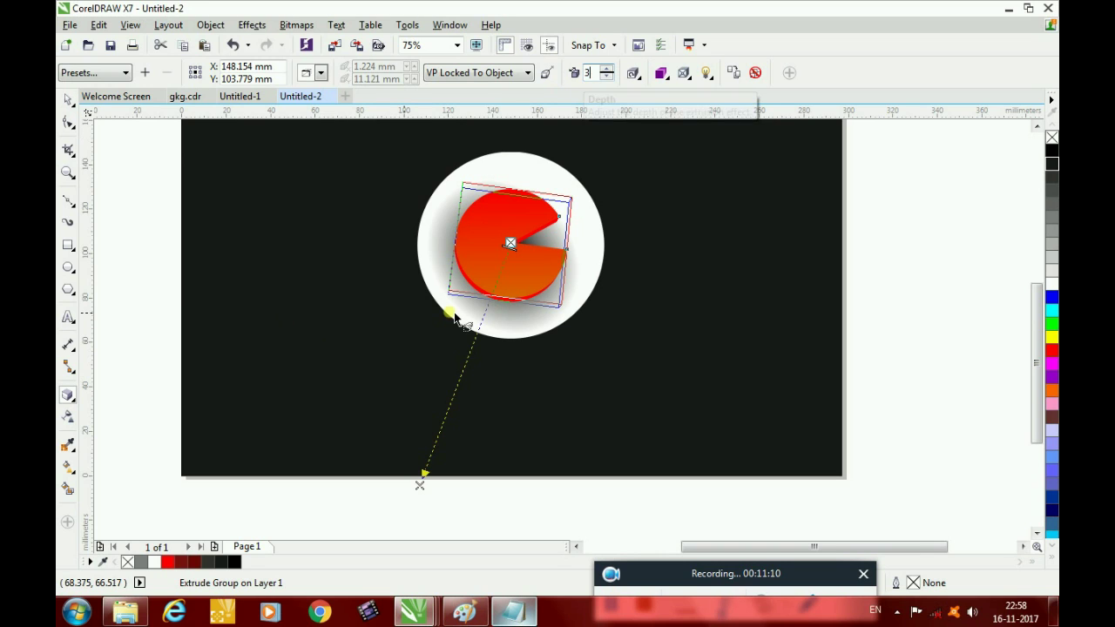
Set the start color of the pie's extrusion shading to very dark red, #400404.
click(667, 76)
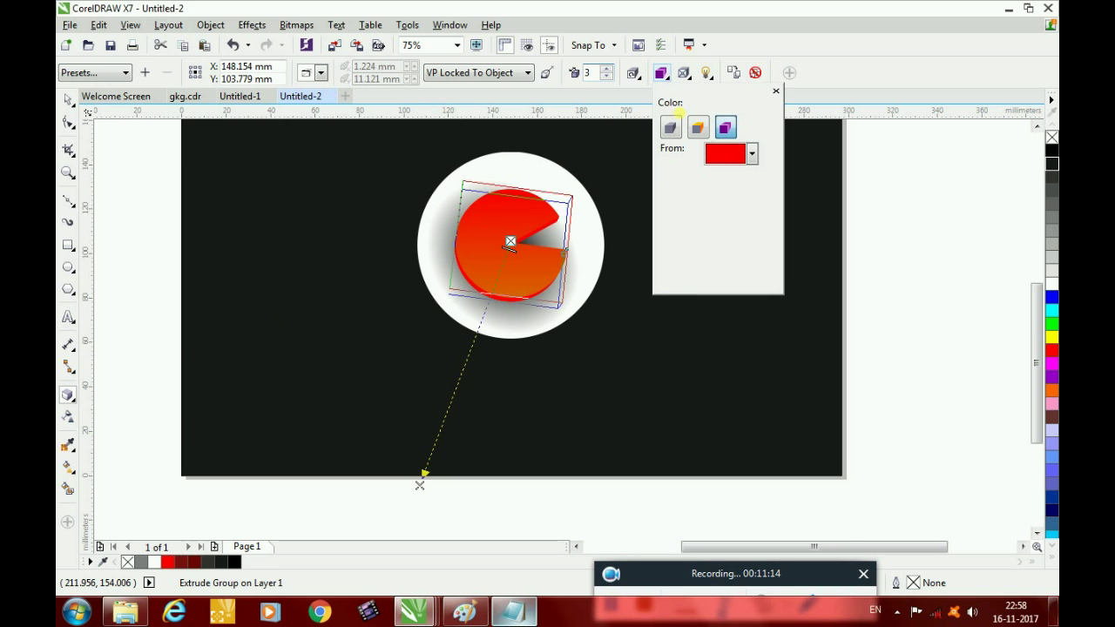
click(751, 153)
click(771, 277)
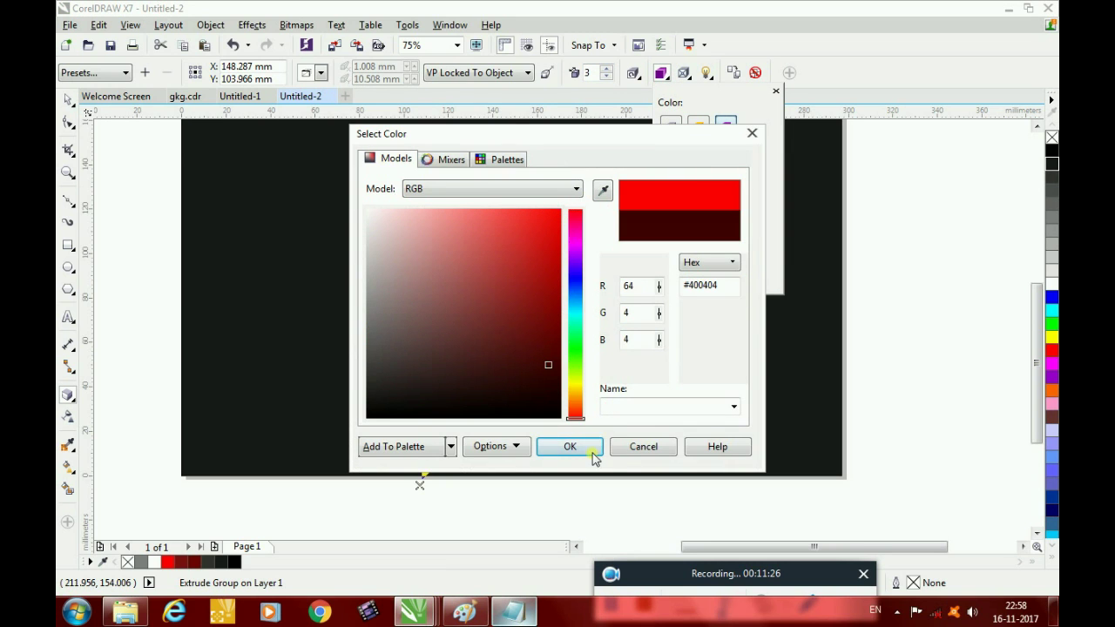
click(569, 446)
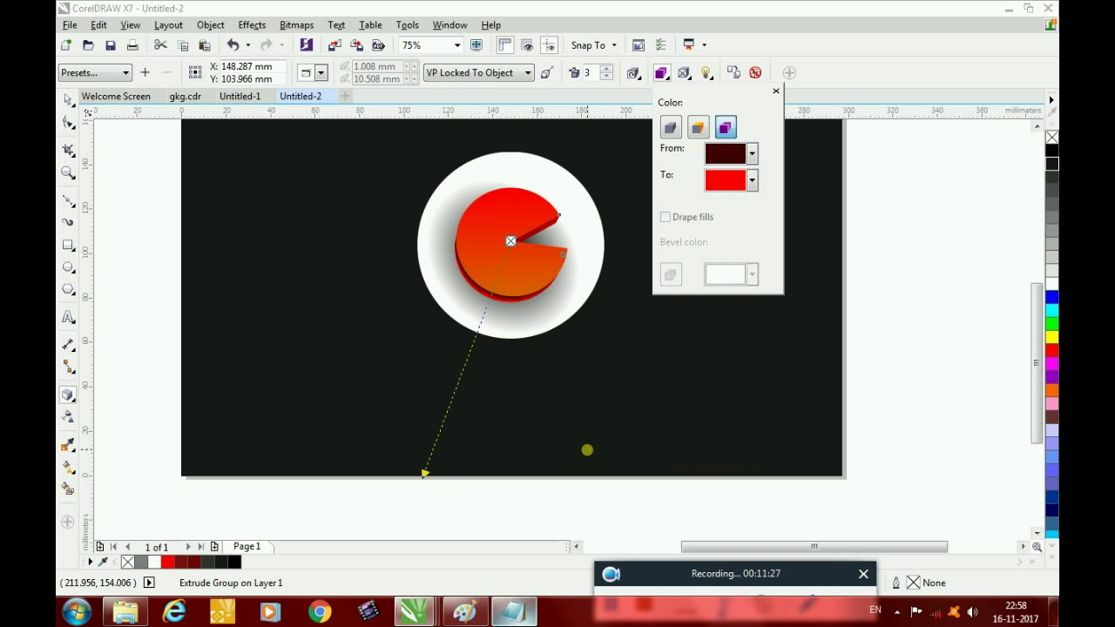
Change the start color of the pie's extrusion shading to dark red, #7D0404, and deselect the pie.
click(752, 155)
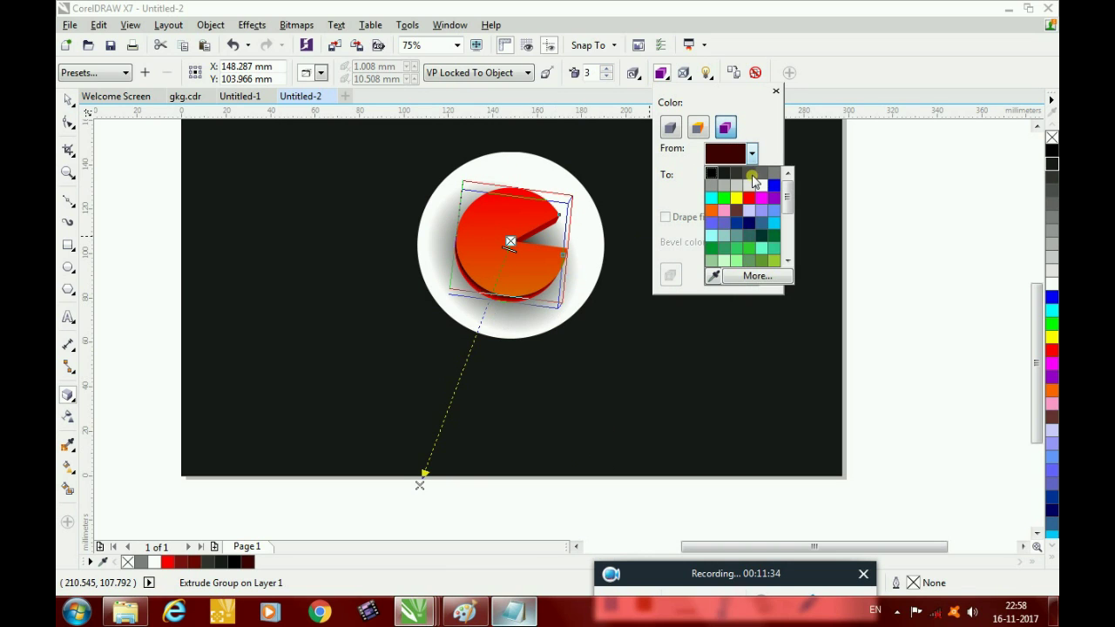
click(741, 284)
drag(551, 366, 564, 315)
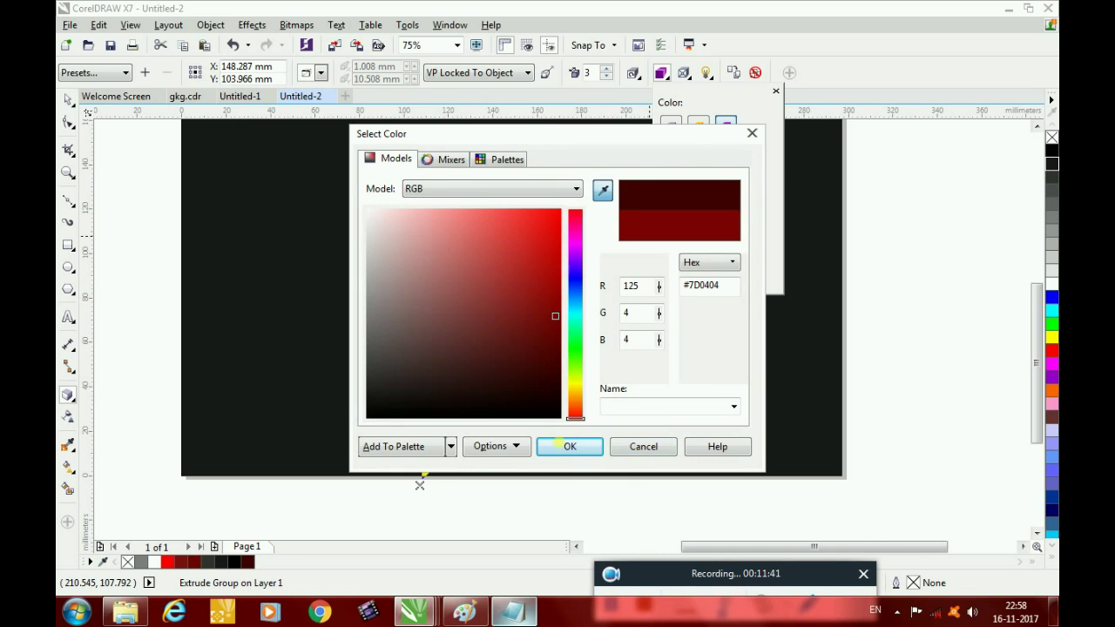
click(568, 445)
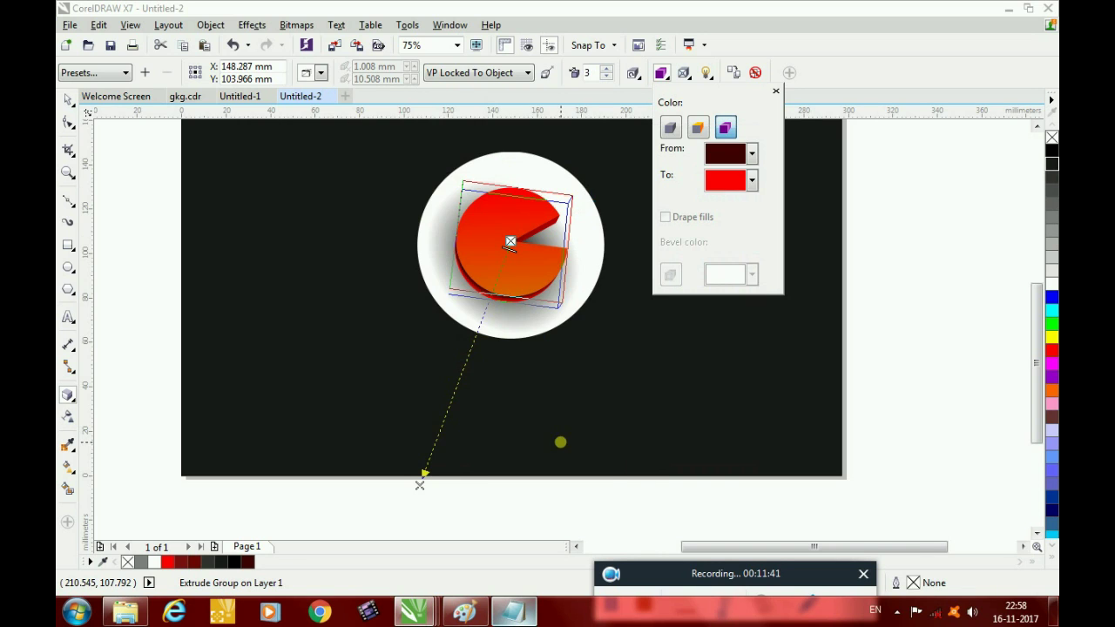
click(131, 318)
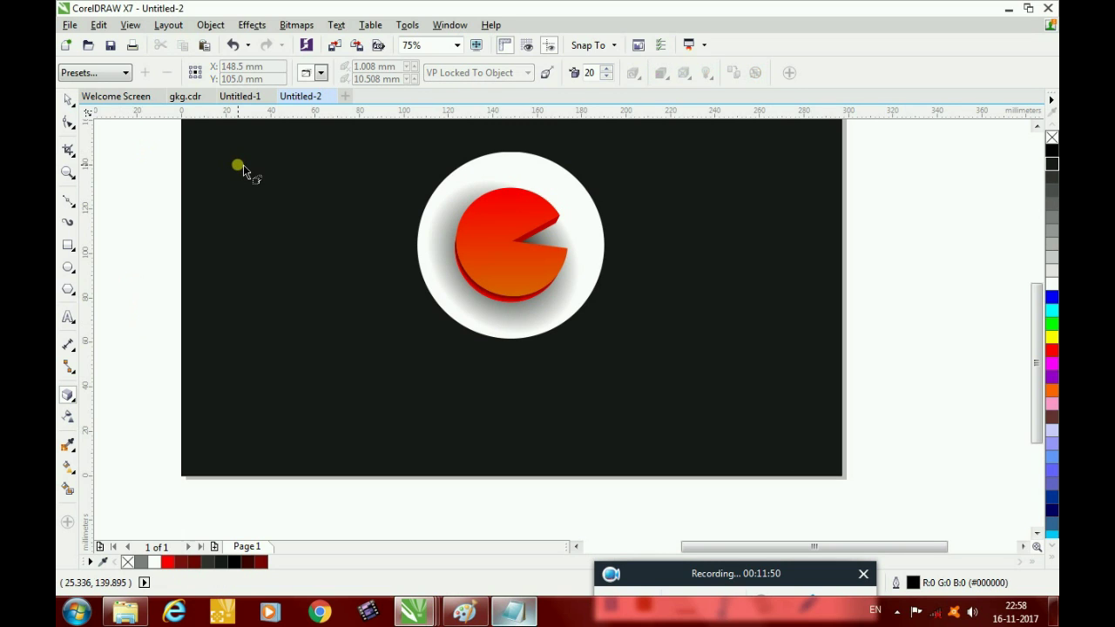
scroll(244, 193, down, 2)
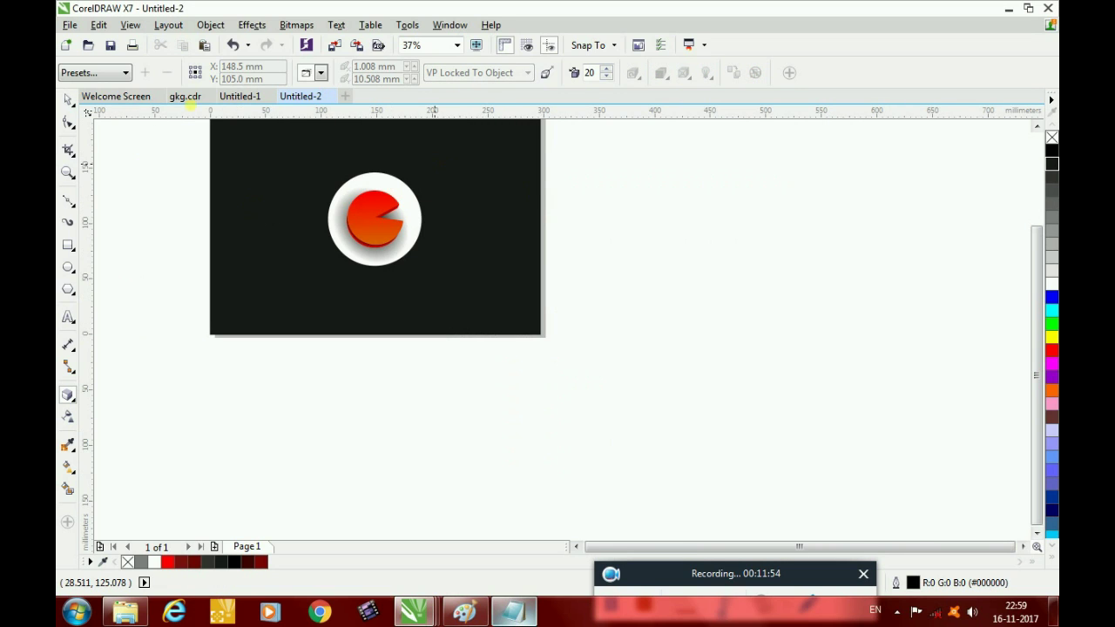
Fill the background rectangle with a near-vertical linear gradient from near-black at its top edge to white at its bottom edge.
key(space)
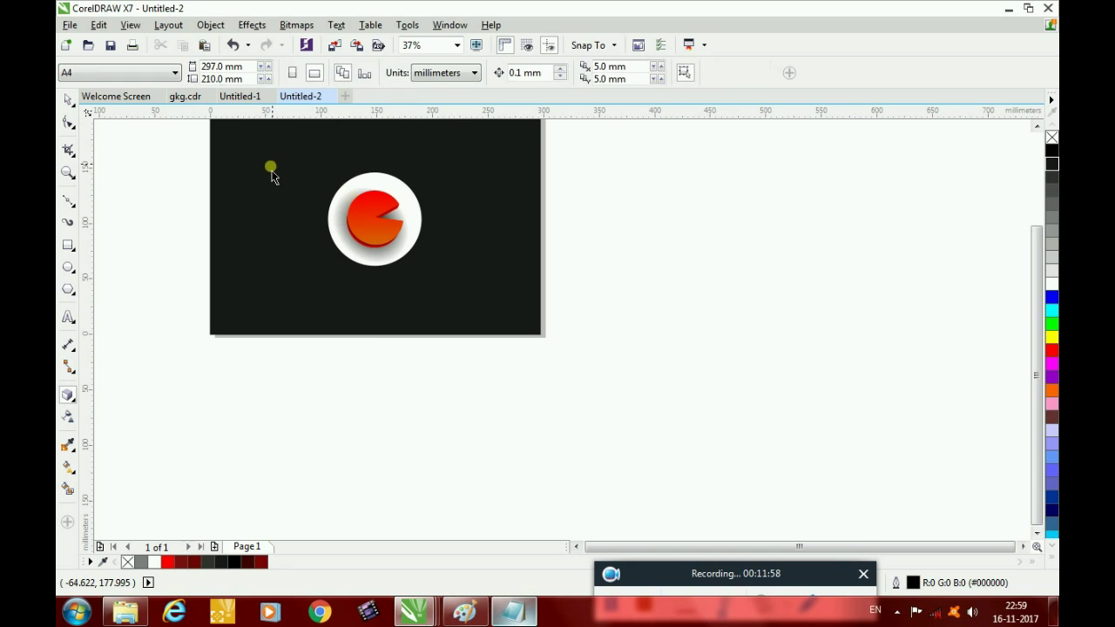
click(269, 169)
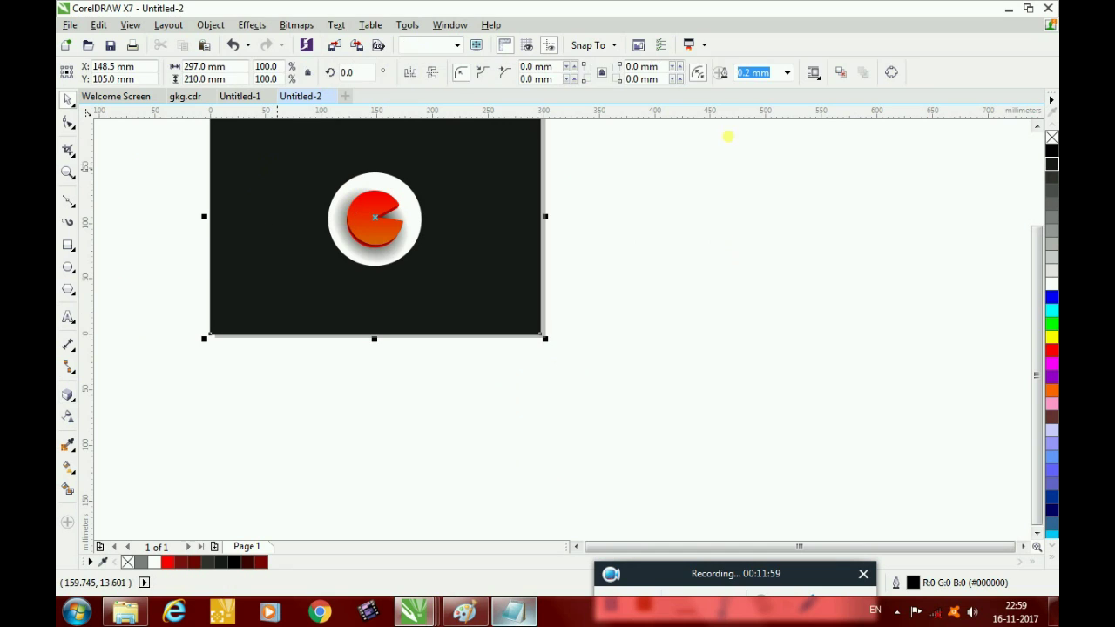
click(1036, 126)
click(67, 466)
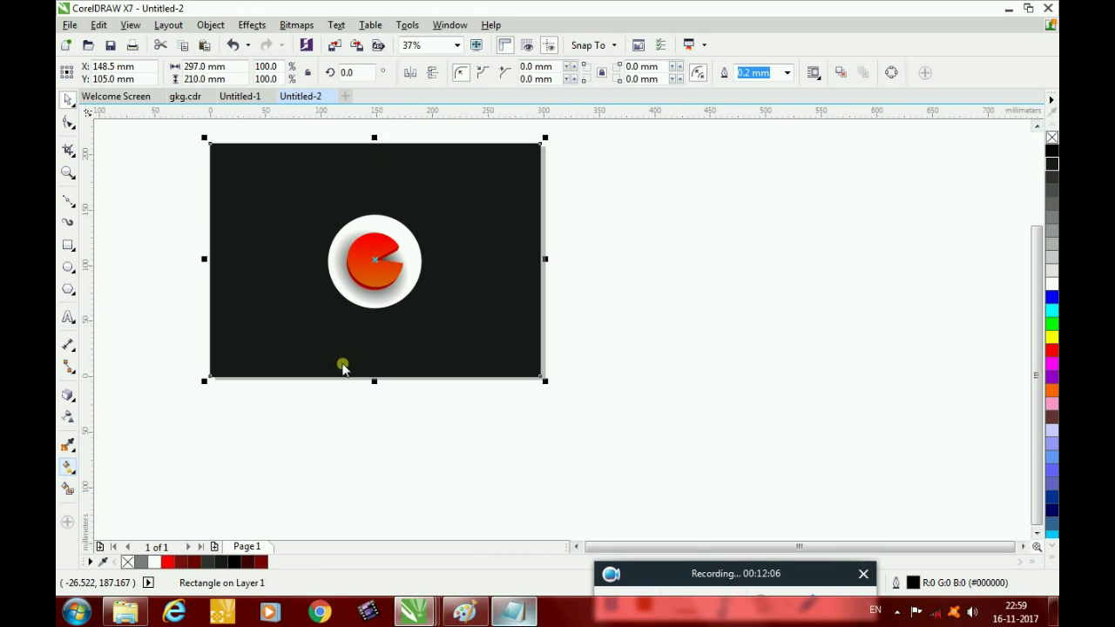
drag(355, 143, 369, 390)
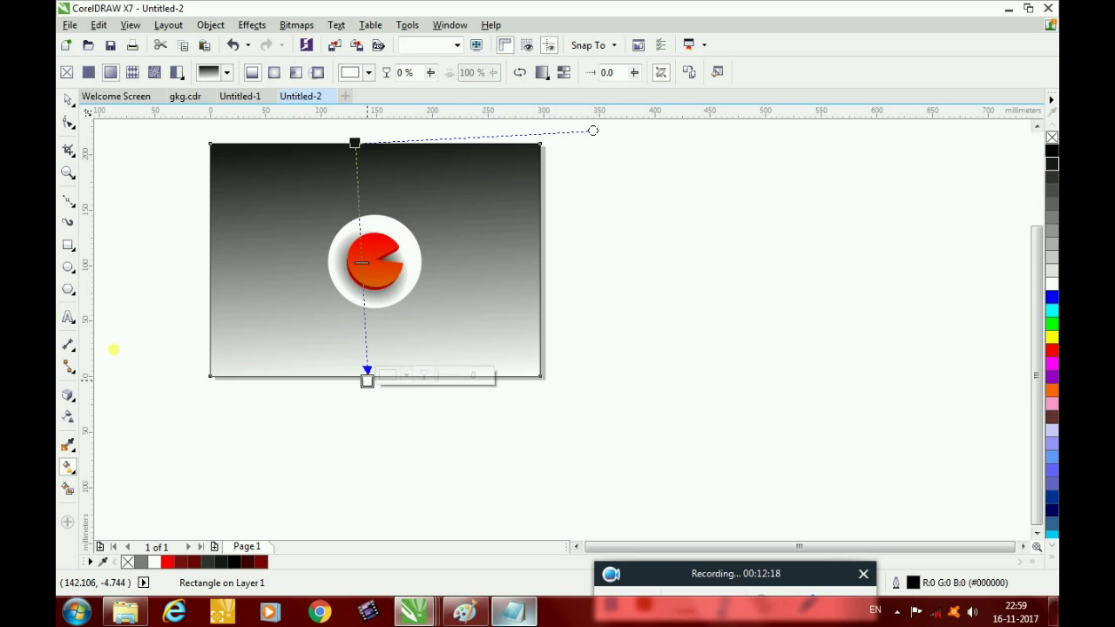
Shift the midpoint of the background's gradient down toward the white end so the dark tones cover more of the rectangle.
drag(377, 296, 376, 339)
drag(1052, 150, 357, 200)
click(366, 381)
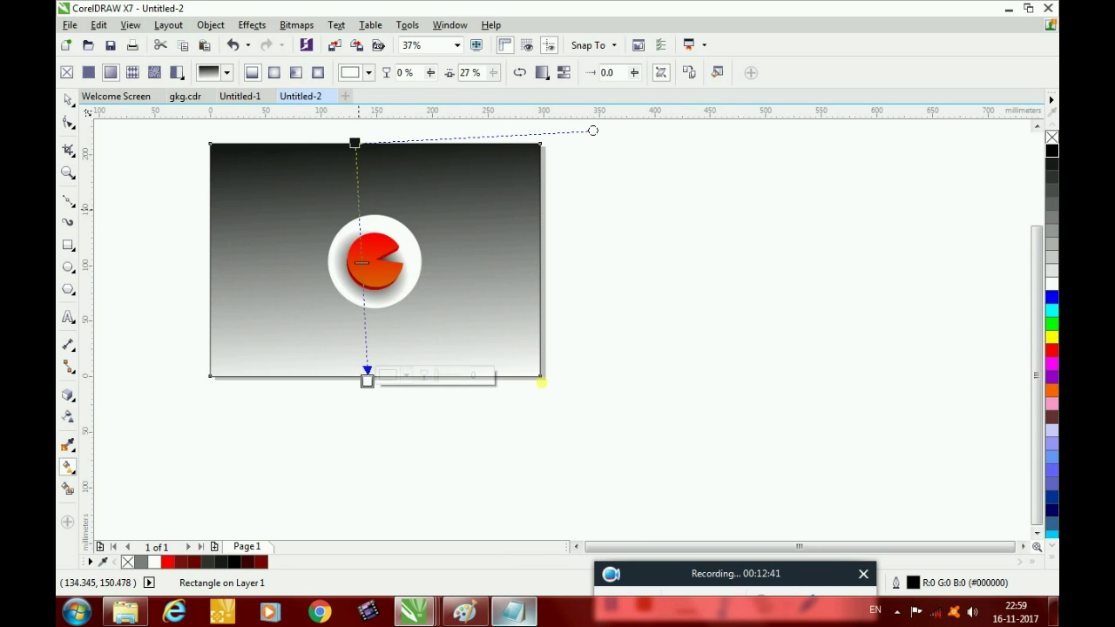
drag(362, 263, 364, 308)
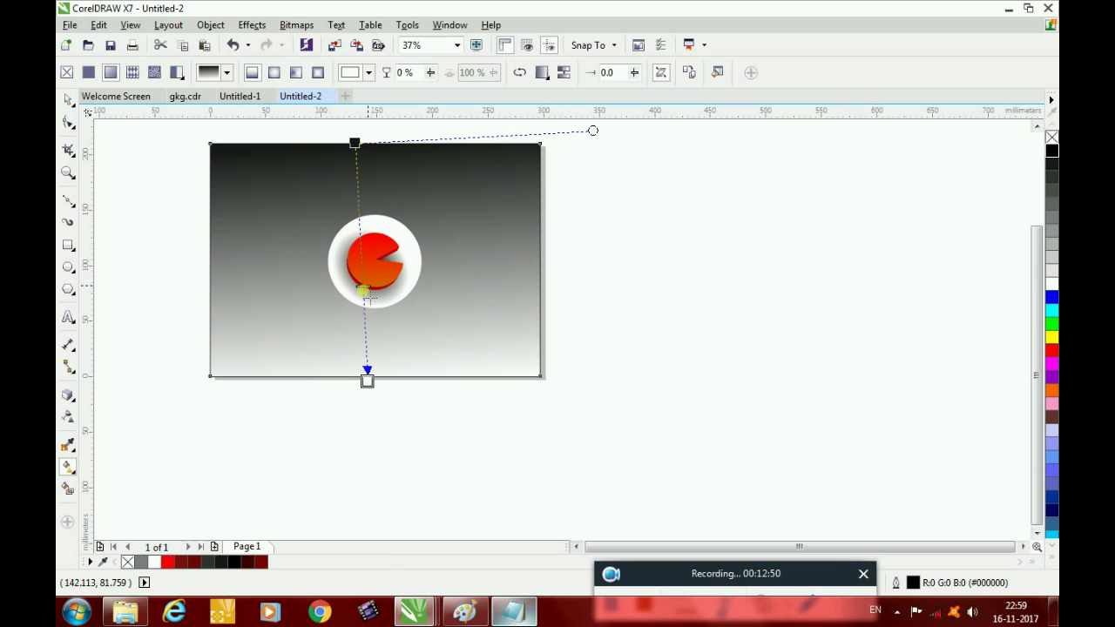
drag(369, 297, 369, 321)
Try mid-grey and light-grey end colors on the background's gradient and set the bottom end back to white.
drag(1052, 221, 366, 381)
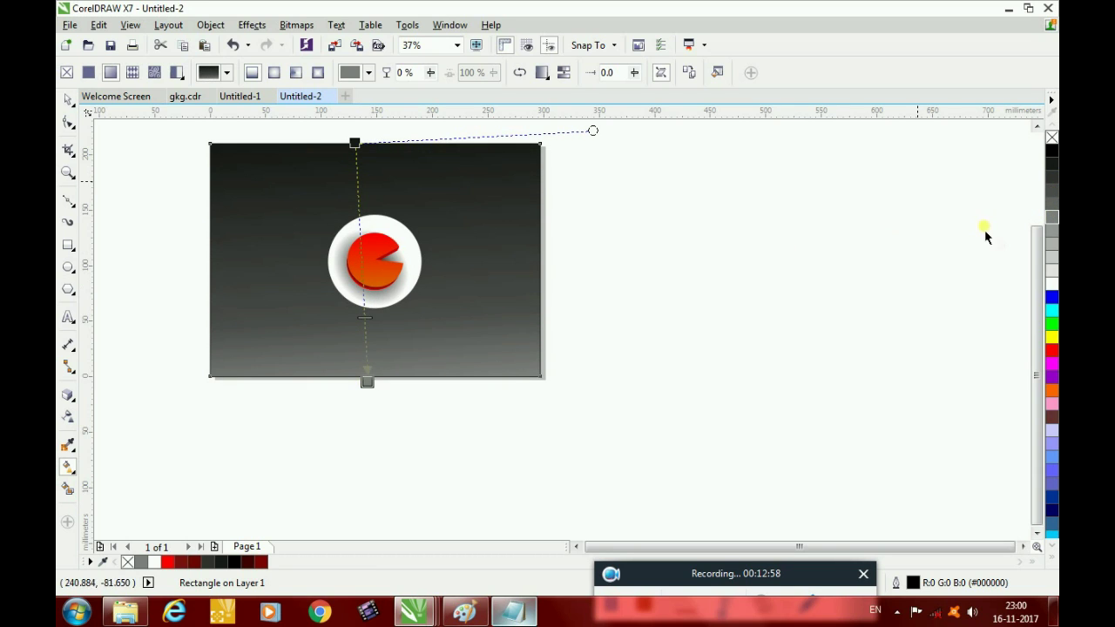
drag(1051, 256, 367, 382)
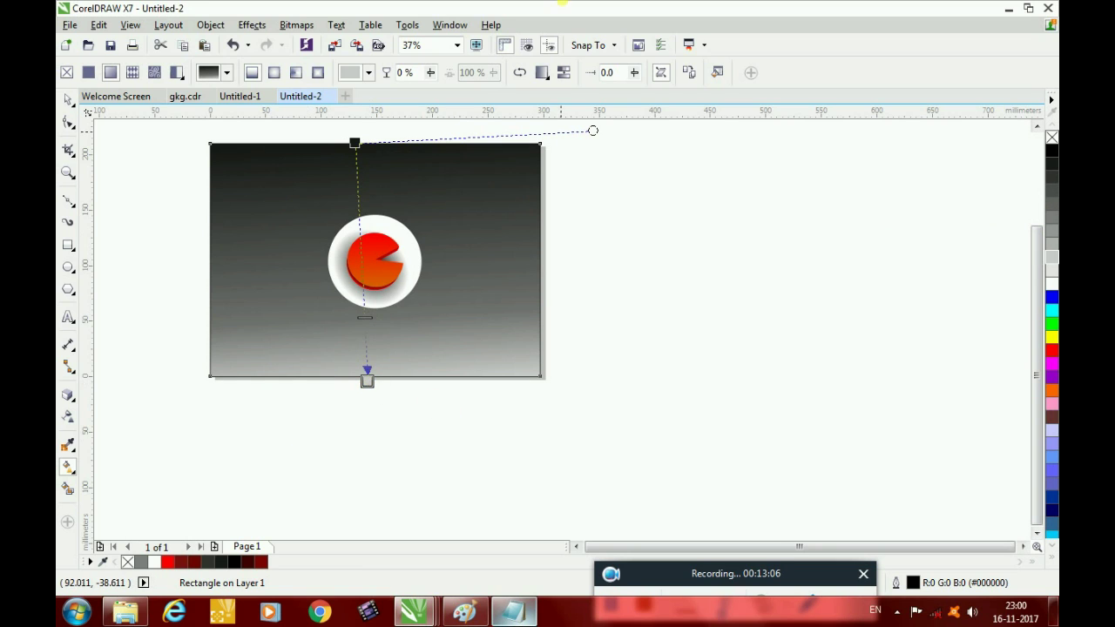
drag(815, 277, 367, 382)
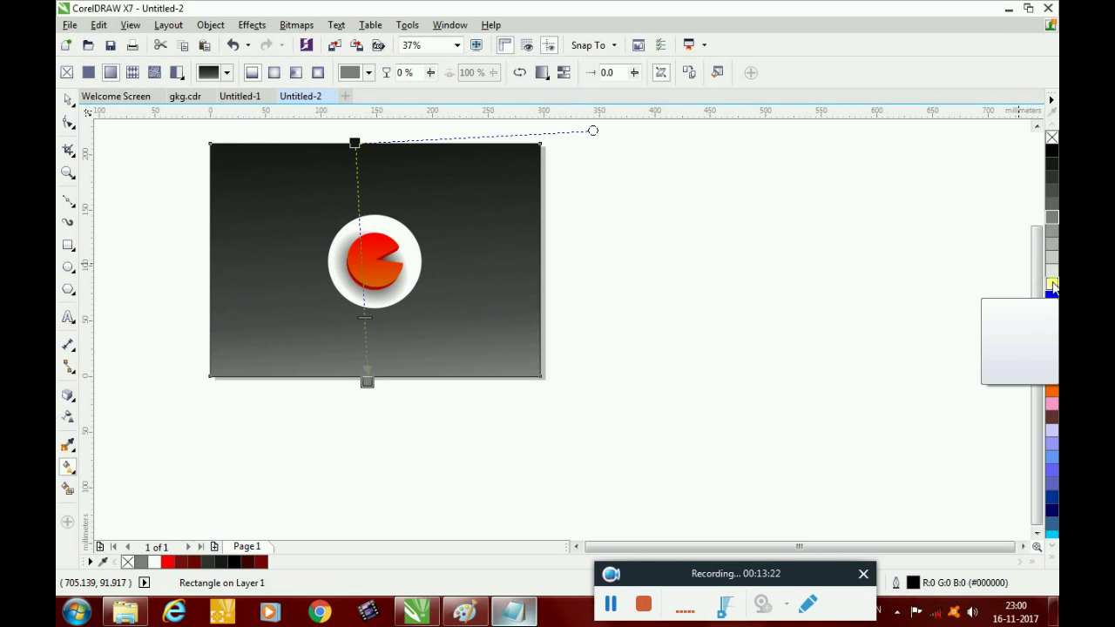
drag(366, 372, 367, 374)
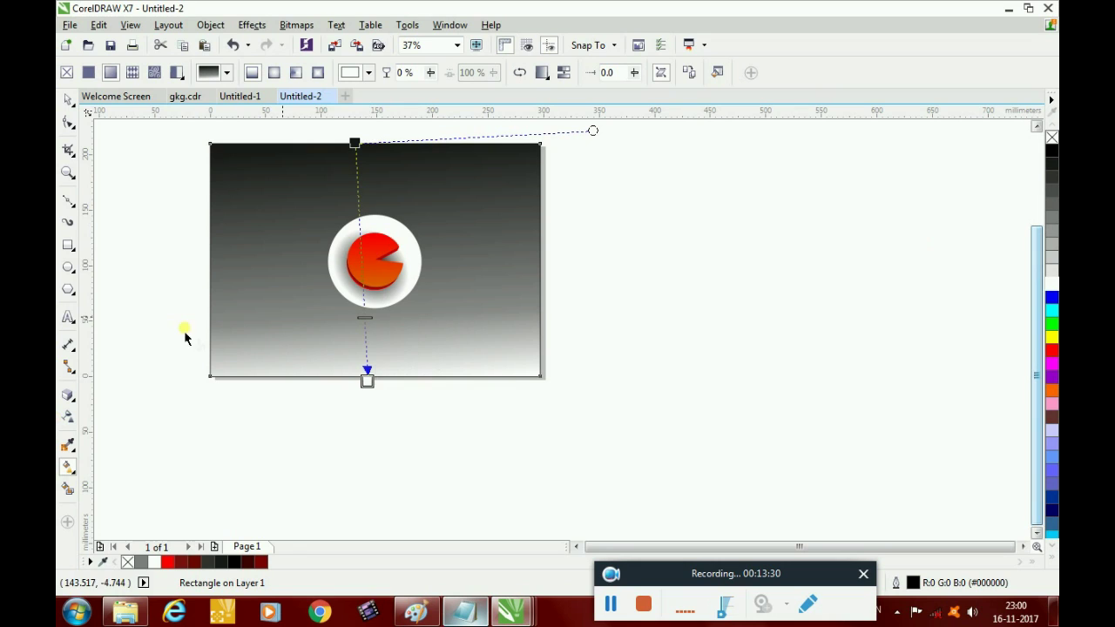
Add a black drop shadow to the background rectangle with opacity 50 and feathering 15, undoing the opacity change to 70, and deselect it.
click(73, 398)
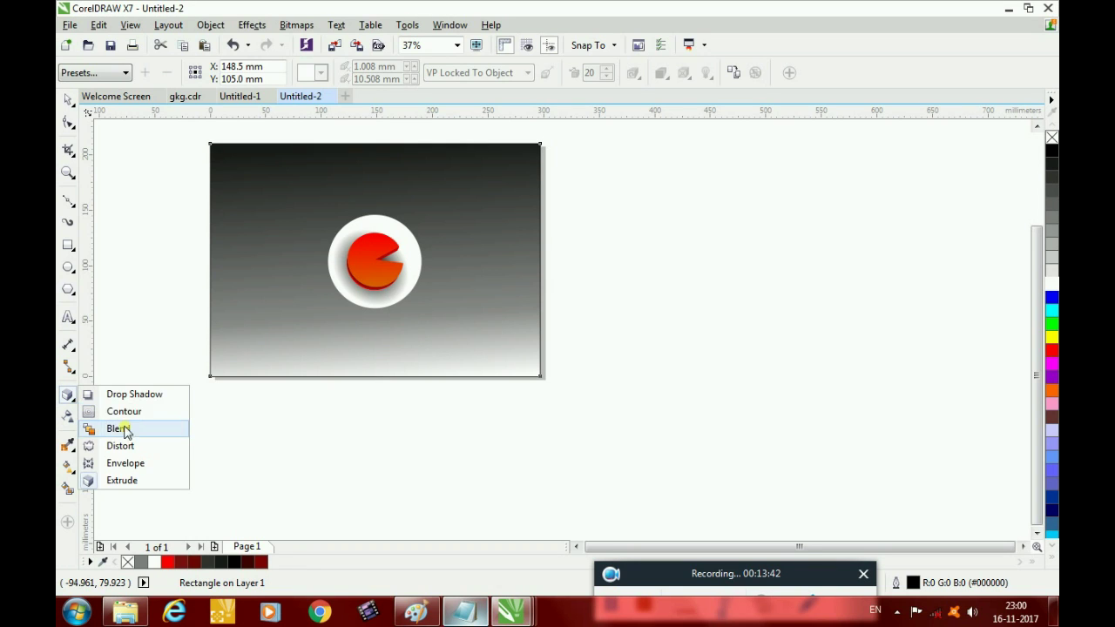
click(126, 394)
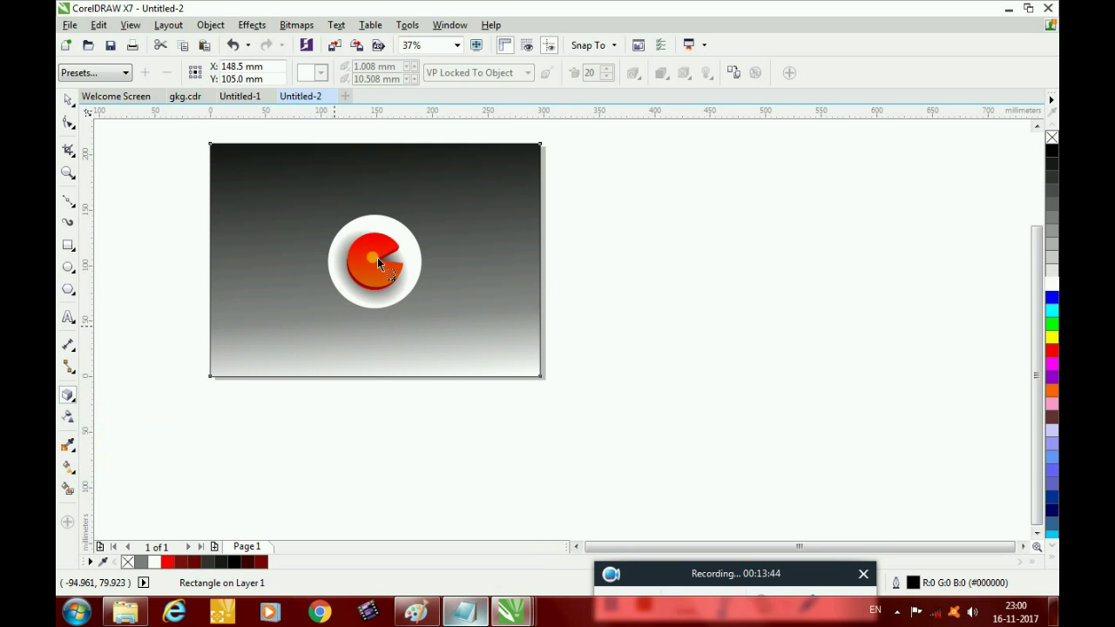
click(361, 277)
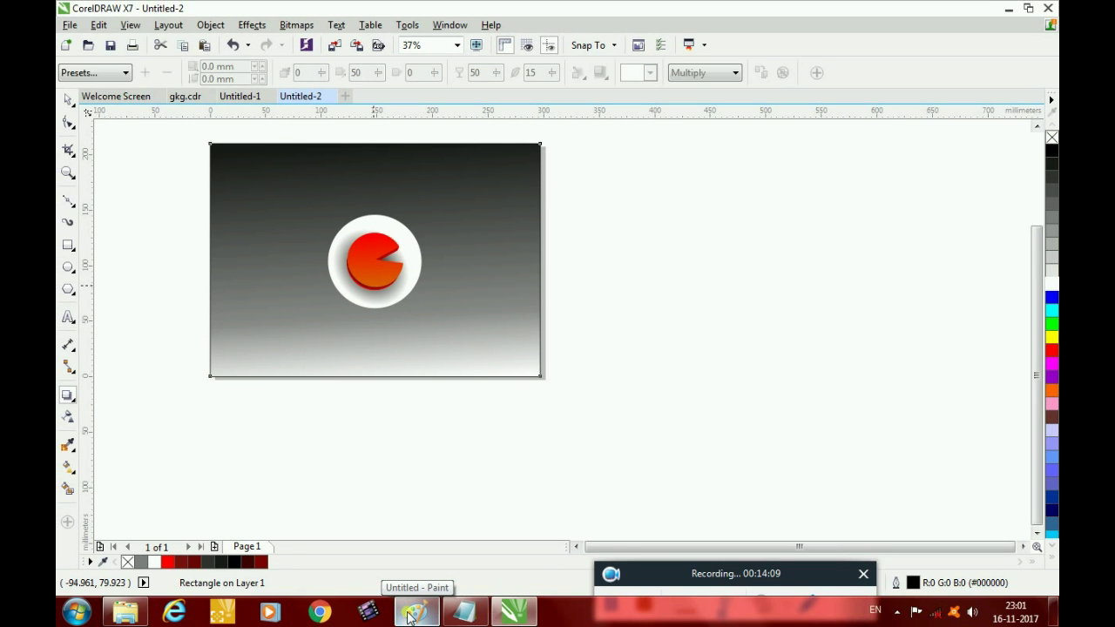
drag(369, 254, 386, 360)
drag(373, 323, 389, 346)
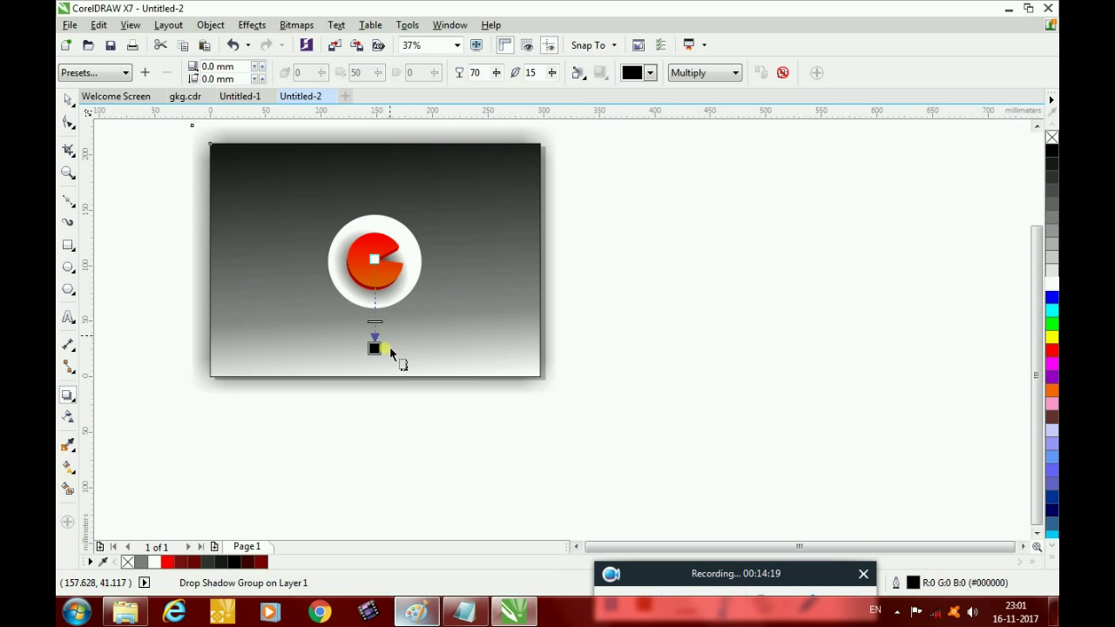
click(265, 342)
key(ctrl+z)
click(70, 100)
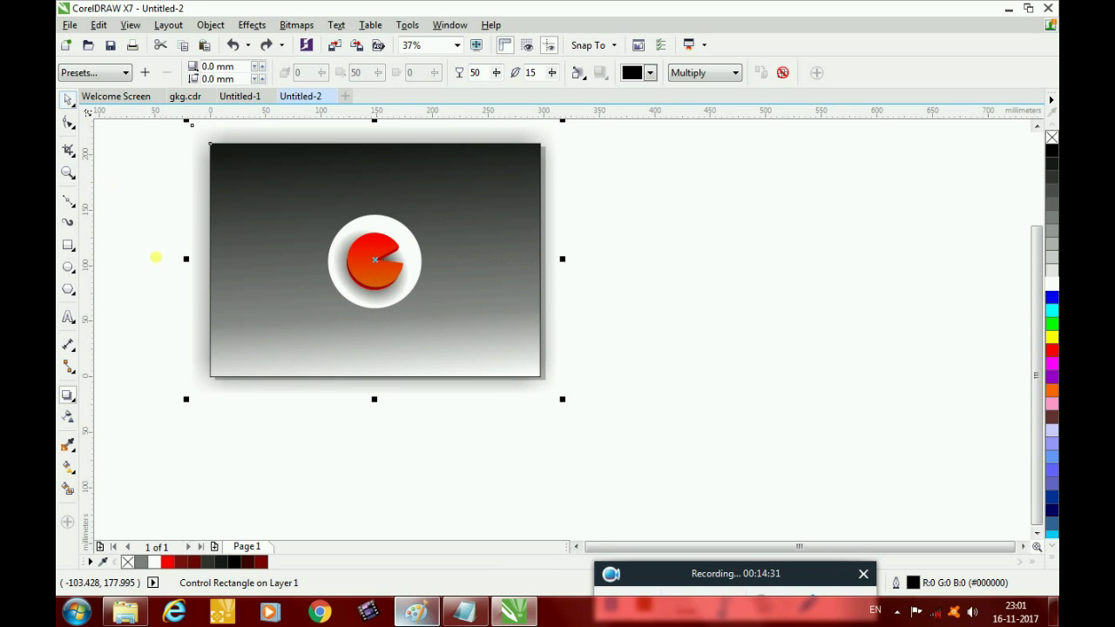
click(137, 371)
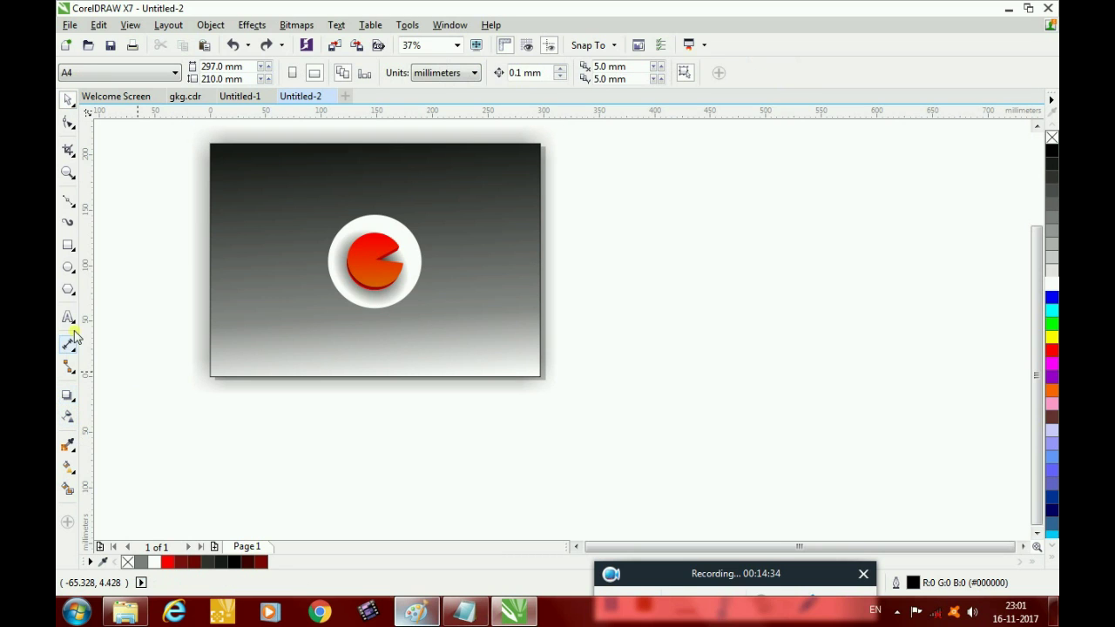
Draw a flat black ellipse without outline, about 103 by 27 mm, just below the white circle.
mouse_move(330, 310)
mouse_down()
mouse_move(416, 331)
mouse_move(361, 331)
mouse_move(444, 338)
mouse_up()
drag(1054, 150, 537, 330)
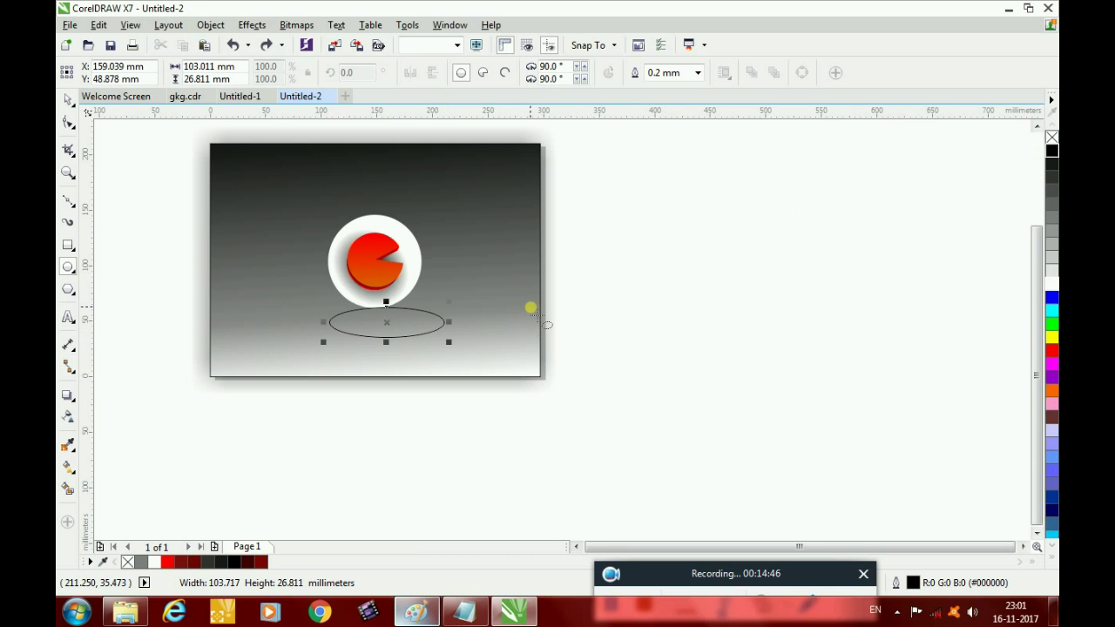
click(698, 73)
click(664, 87)
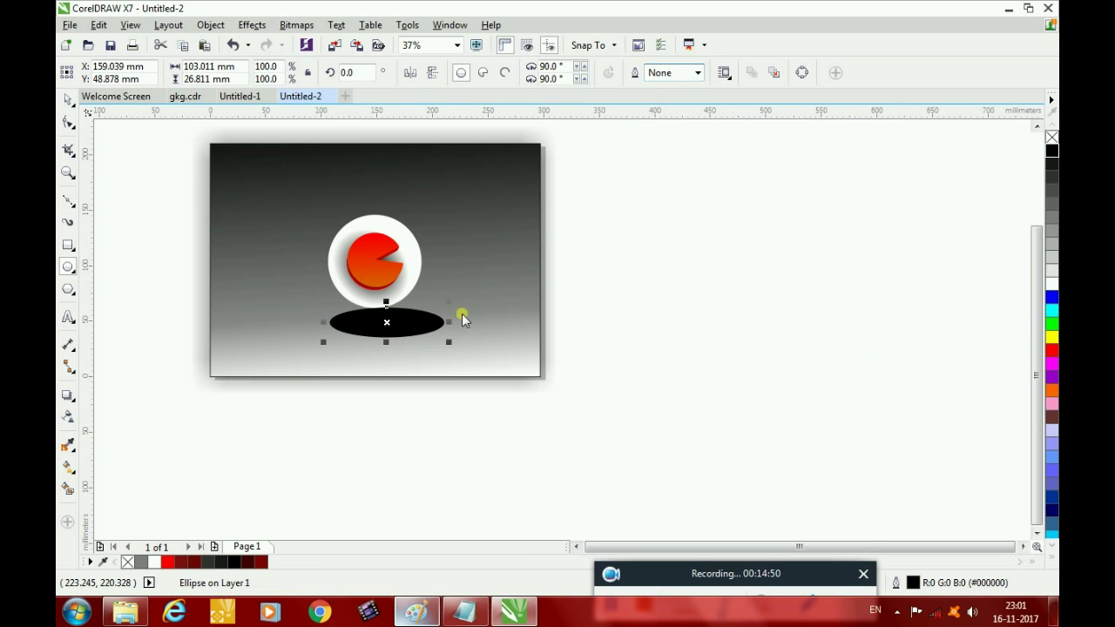
Convert the black ellipse to an RGB bitmap at 300 dpi.
click(296, 26)
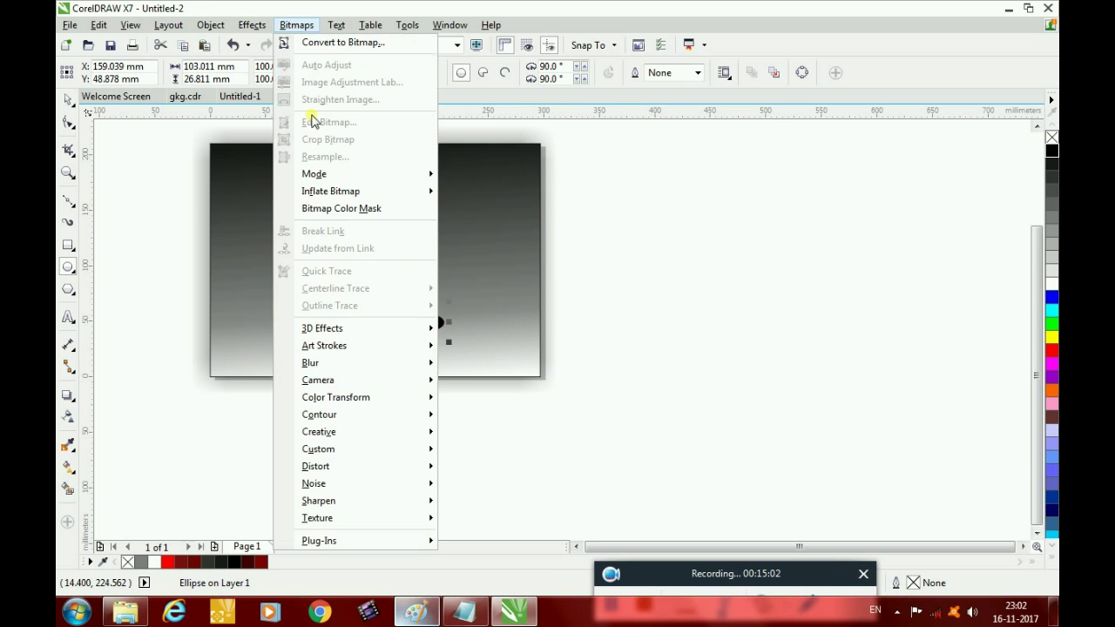
click(328, 43)
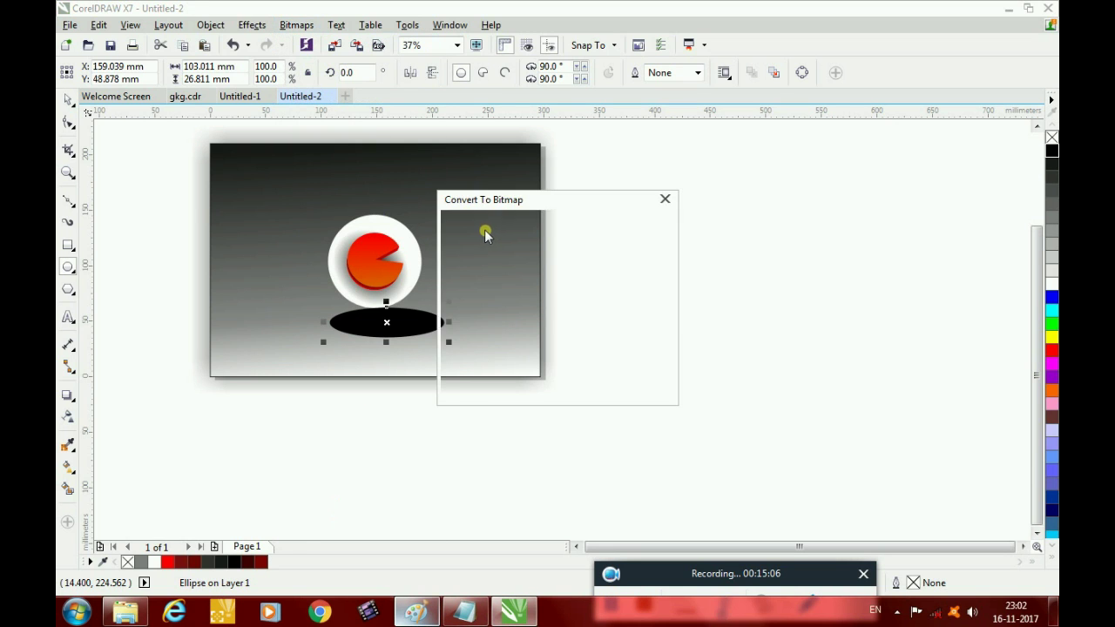
click(508, 387)
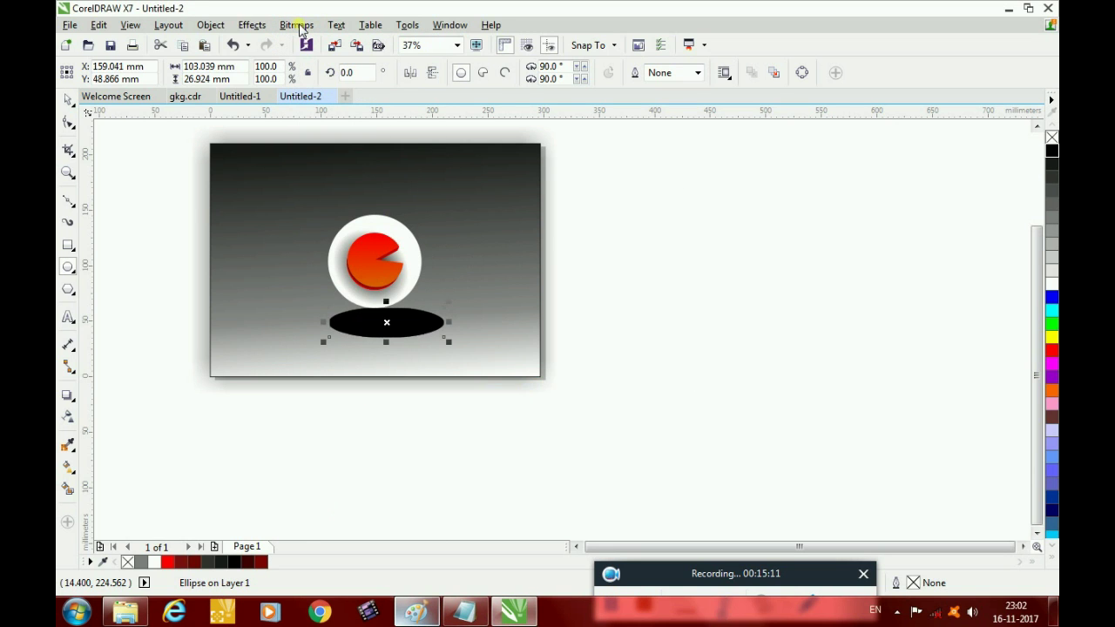
Apply a Gaussian Blur with a radius of 68 pixels to the black ellipse bitmap.
click(296, 25)
mouse_move(375, 363)
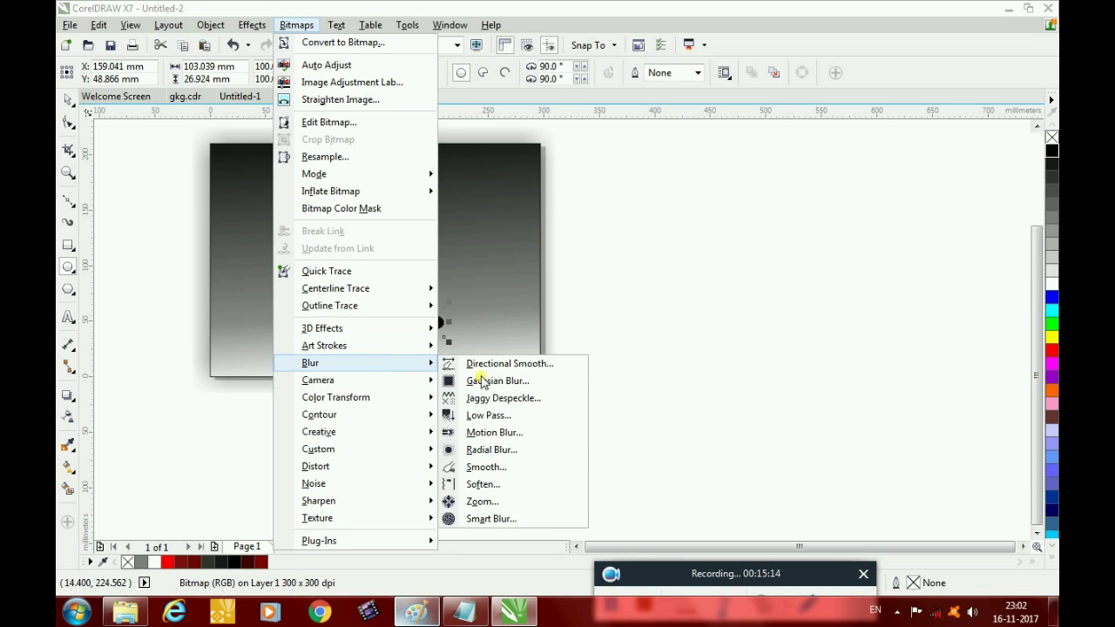
click(484, 380)
drag(593, 254, 651, 265)
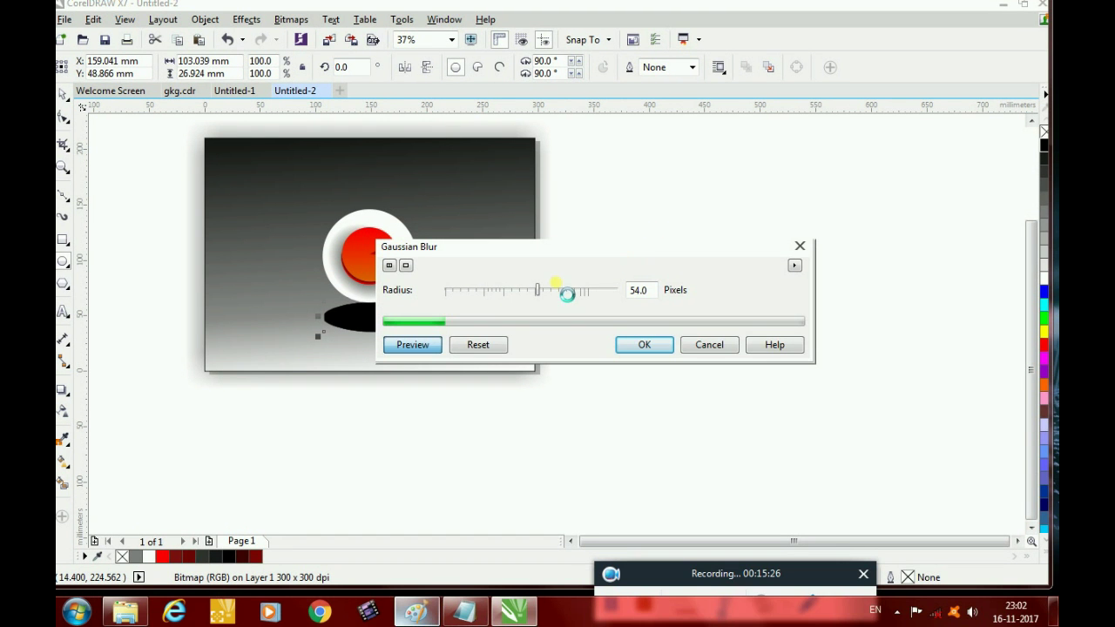
click(409, 614)
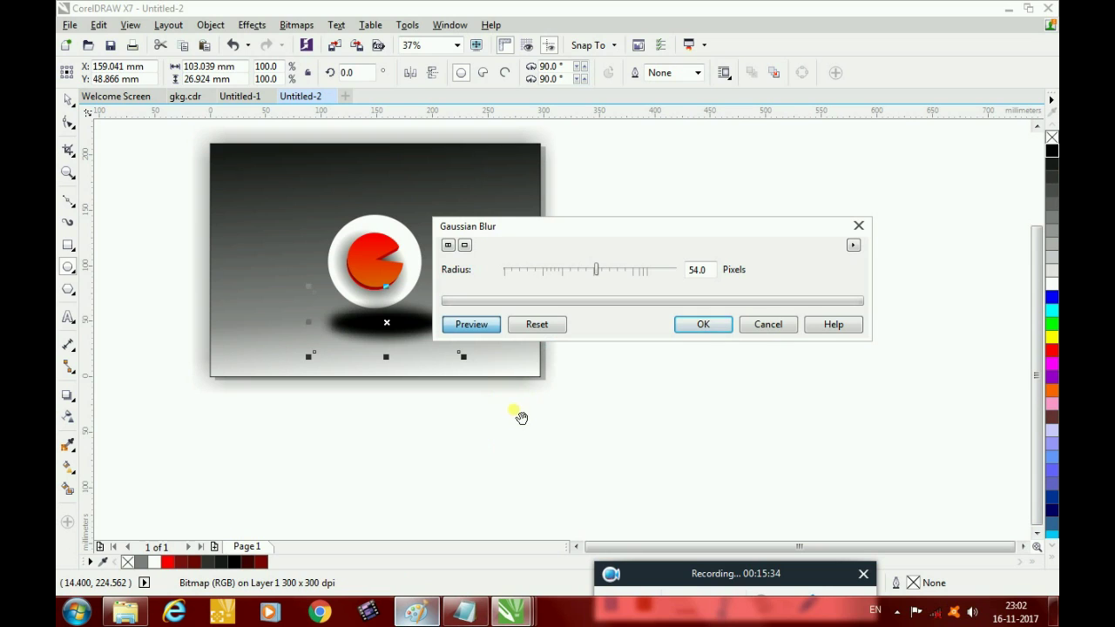
drag(598, 272, 609, 274)
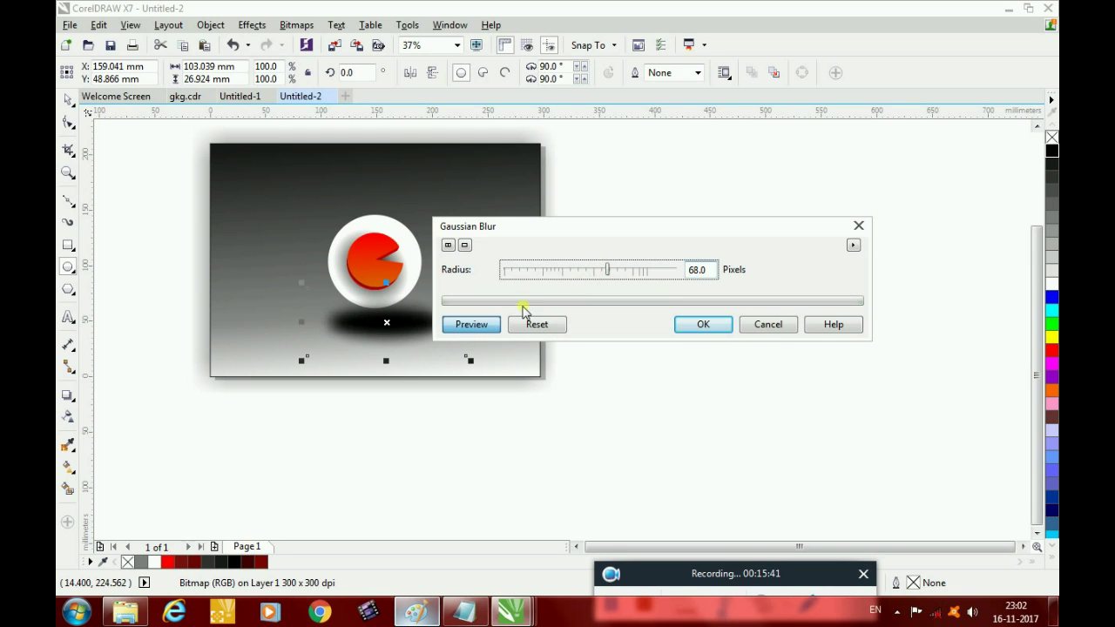
click(721, 324)
Scale the blurred ellipse beneath the white circle to about 67% and give it a uniform transparency of 54.
drag(470, 360, 376, 337)
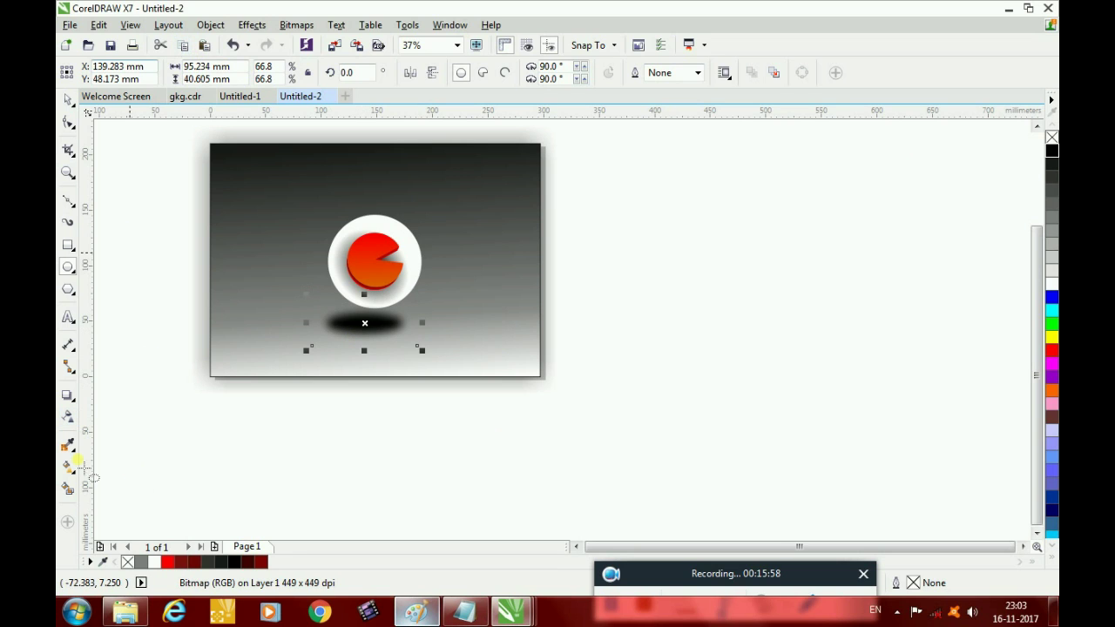
click(66, 417)
drag(329, 367, 352, 371)
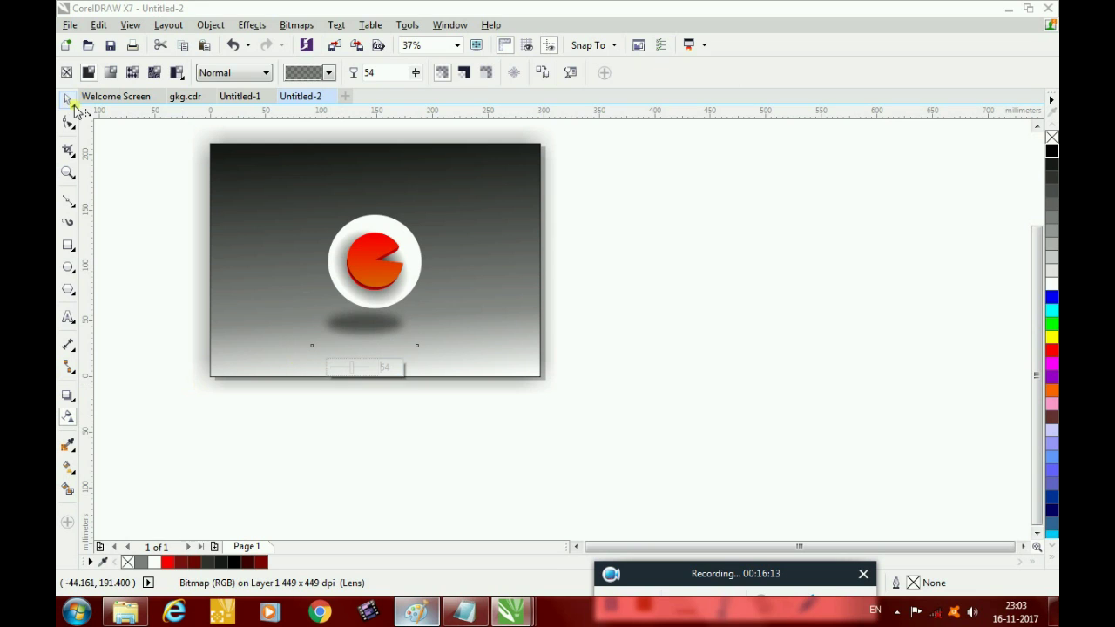
click(69, 101)
drag(715, 575, 732, 536)
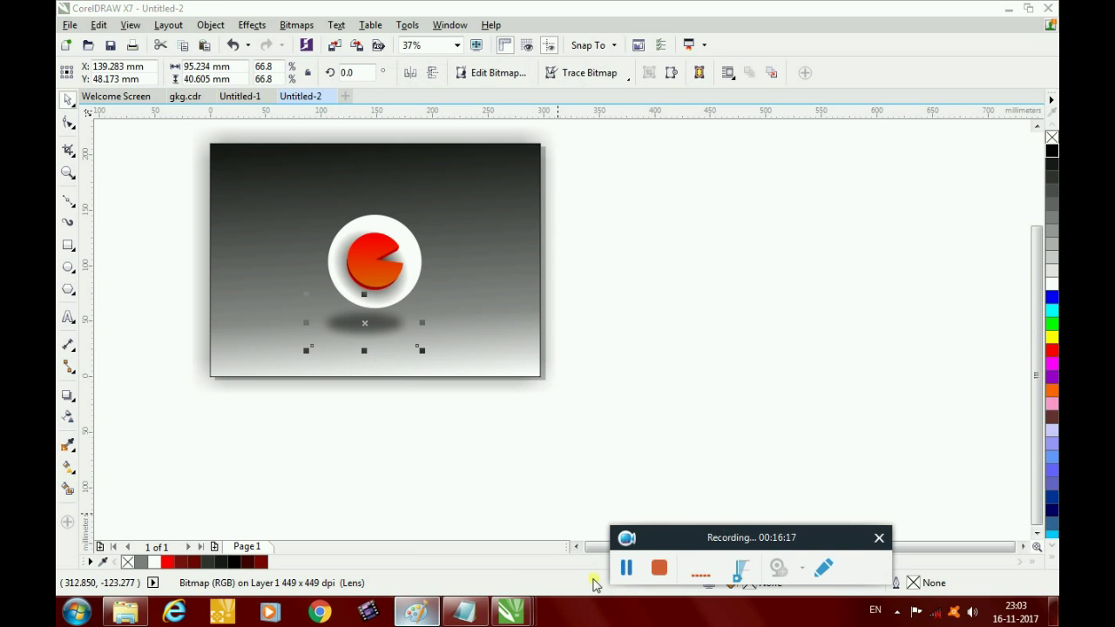